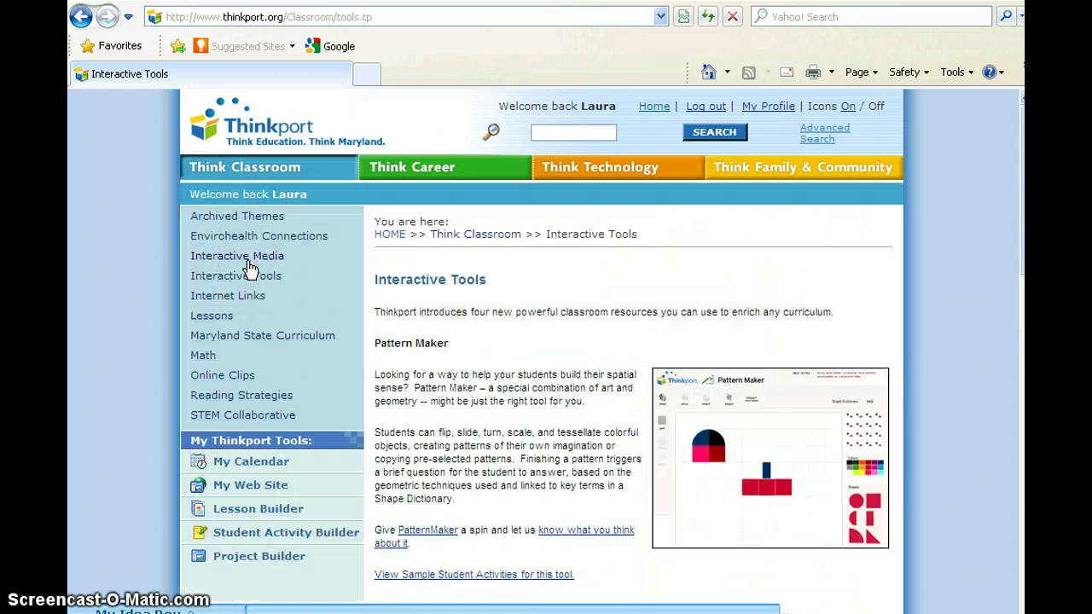
Scroll the Interactive Tools page down to the Timeline Builder section.
{"action": "scroll", "coordinate": [547, 341], "scroll_direction": "down", "scroll_amount": 9}
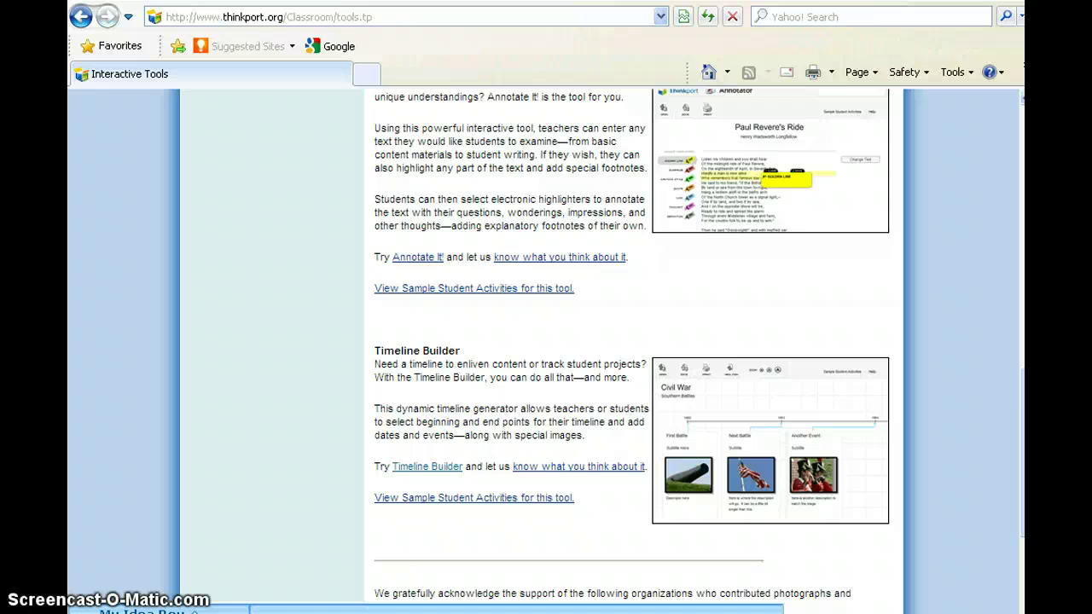
Launch Timeline Builder maximized and start a new timeline with the Setup Wizard.
{"action": "left_click", "coordinate": [427, 467]}
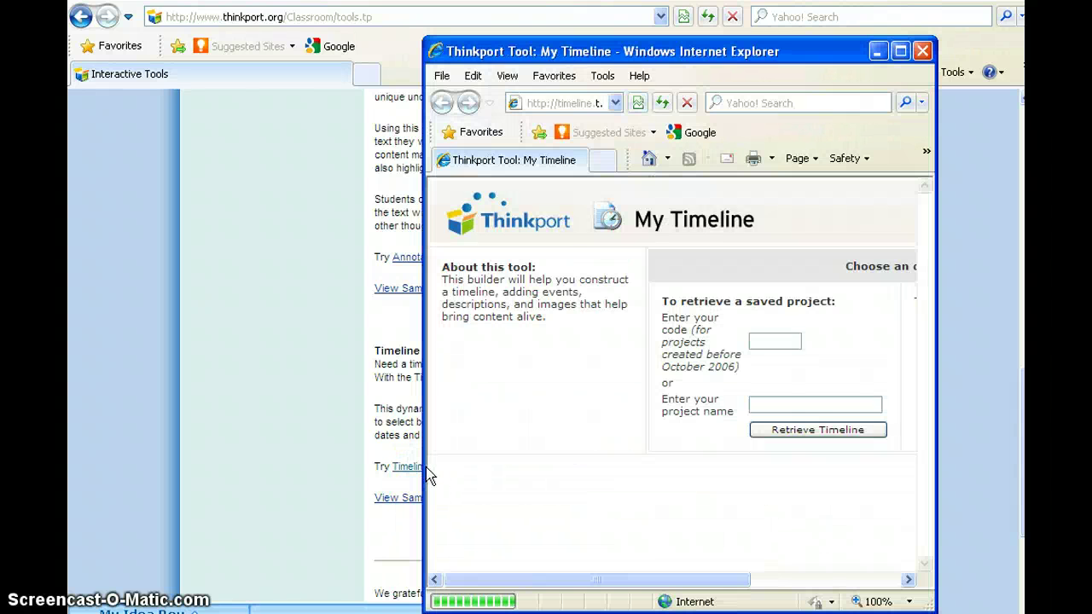
{"action": "left_click", "coordinate": [902, 53]}
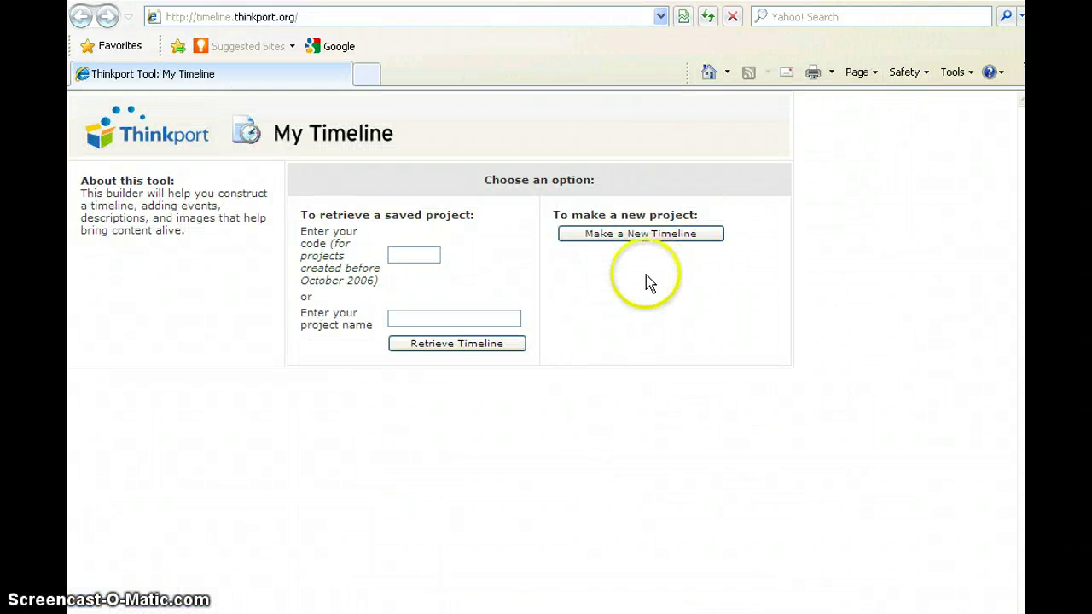
{"action": "left_click", "coordinate": [606, 237]}
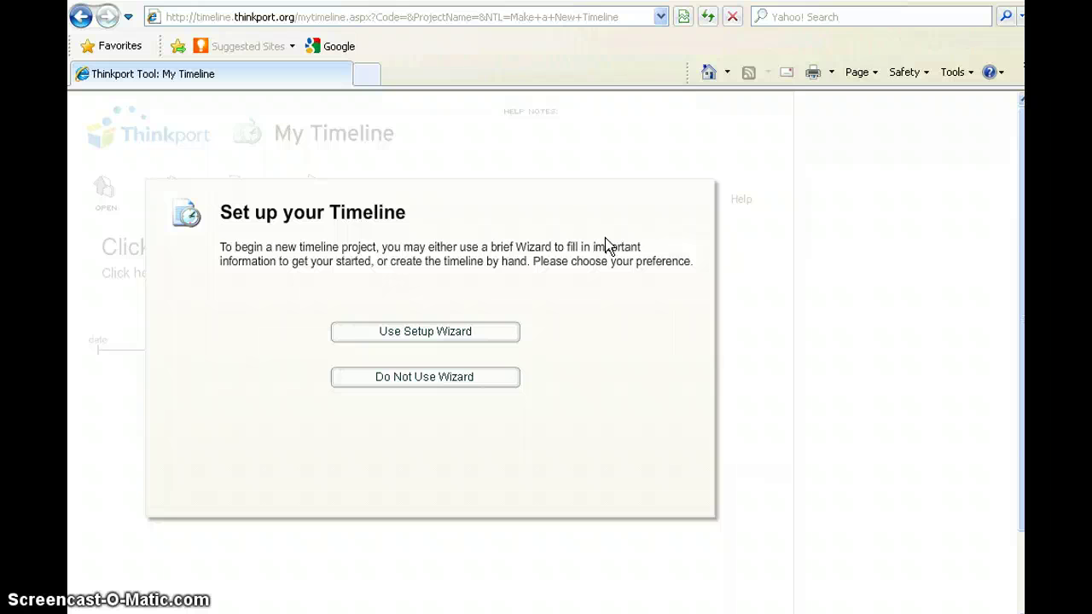
{"action": "left_click", "coordinate": [459, 339]}
Enter the title 'Winter 2011-12' and the subtitle 'Winter Months'.
{"action": "left_click", "coordinate": [330, 292]}
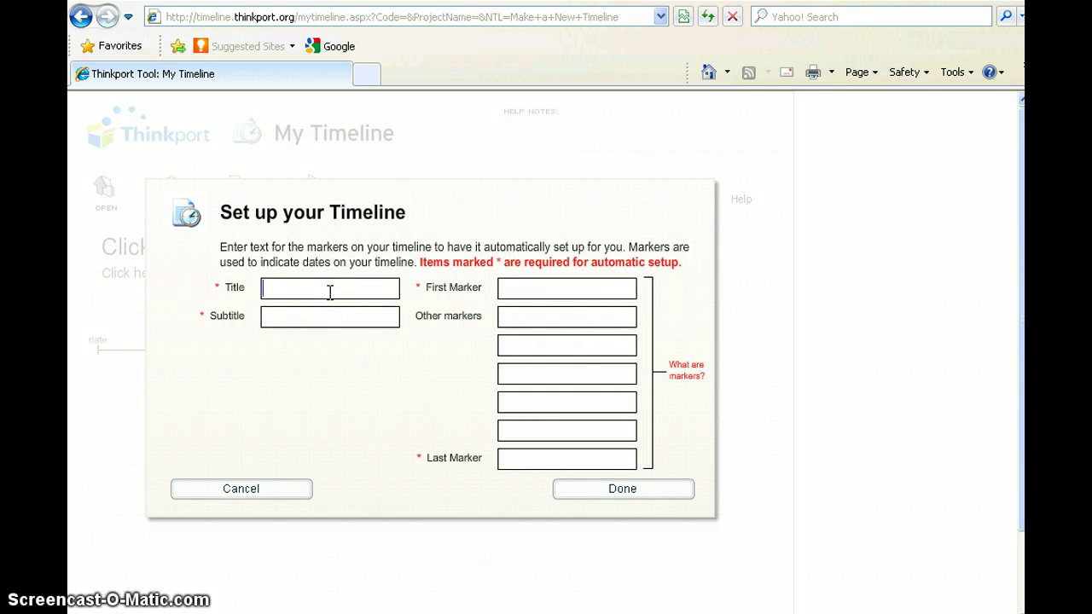
{"action": "type", "text": "Winte"}
{"action": "key", "text": "BackSpace"}
{"action": "type", "text": "er 2011-12"}
{"action": "left_click", "coordinate": [332, 316]}
{"action": "type", "text": "W"}
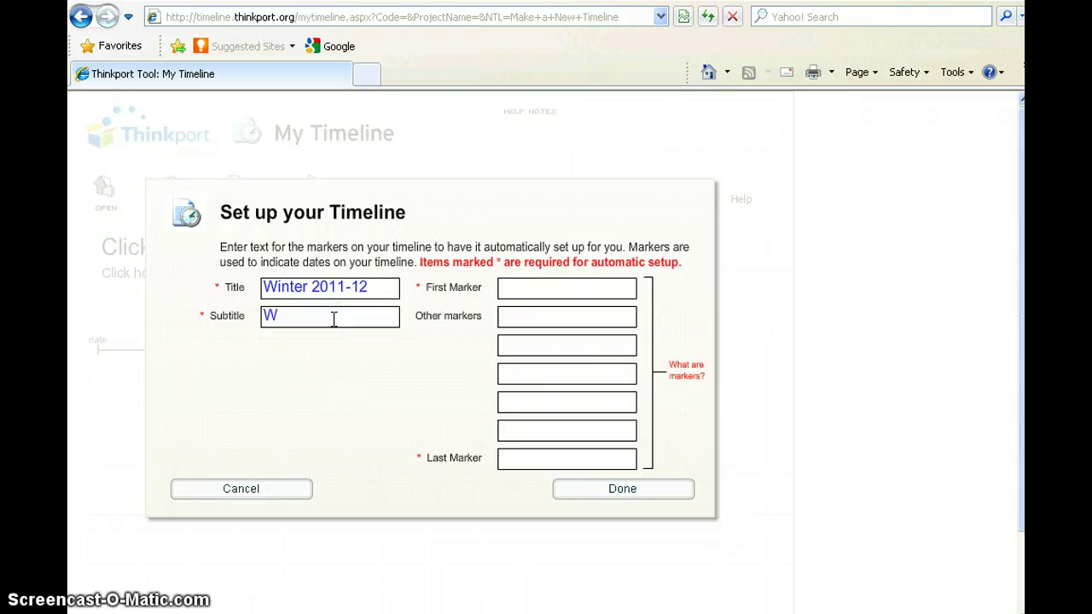
{"action": "type", "text": "inter Months"}
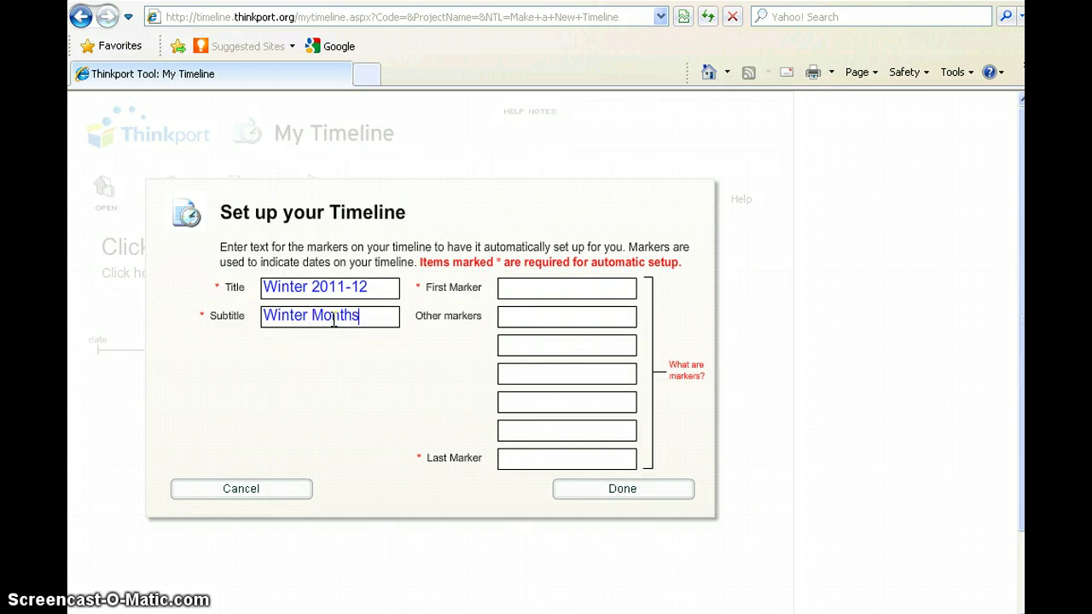
Enter 'December 2011' as the first marker and a January marker.
{"action": "left_click", "coordinate": [500, 288]}
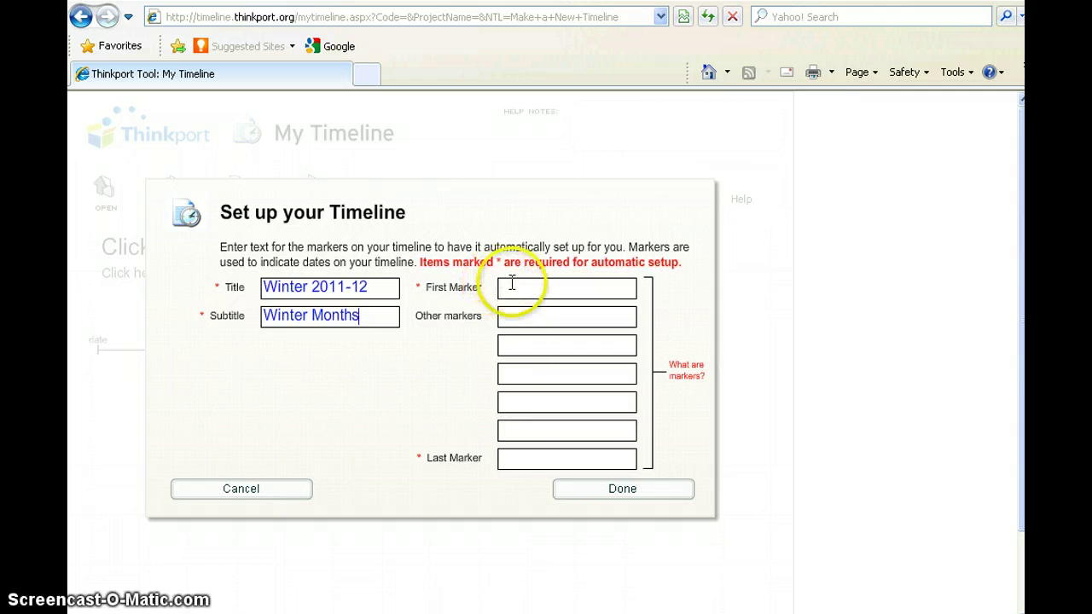
{"action": "type", "text": "Sn"}
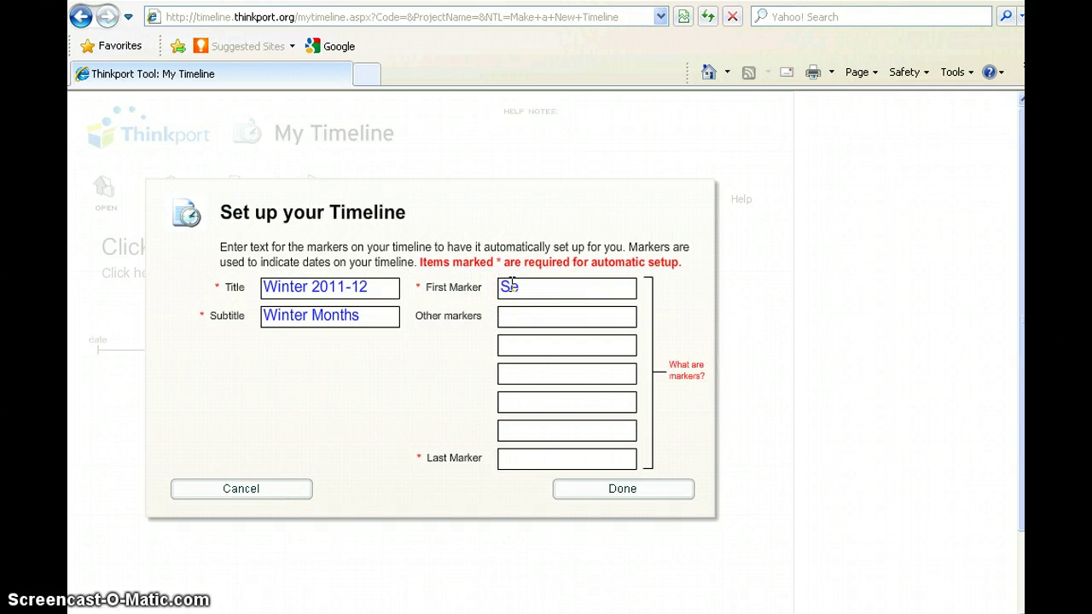
{"action": "key", "text": "BackSpace"}
{"action": "key", "text": "BackSpace"}
{"action": "type", "text": "December 2011"}
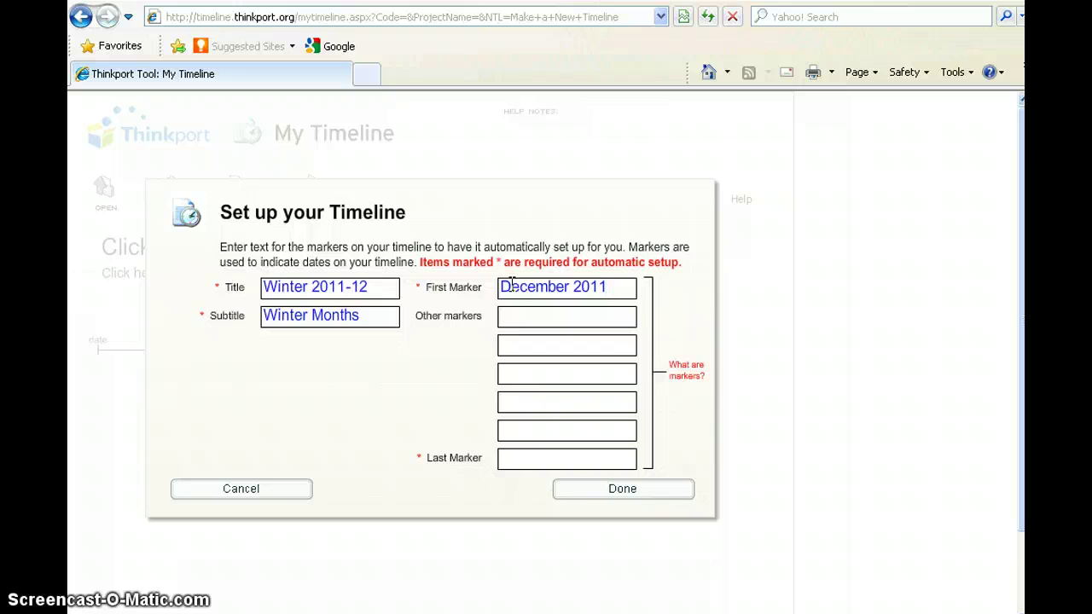
{"action": "left_click", "coordinate": [529, 345]}
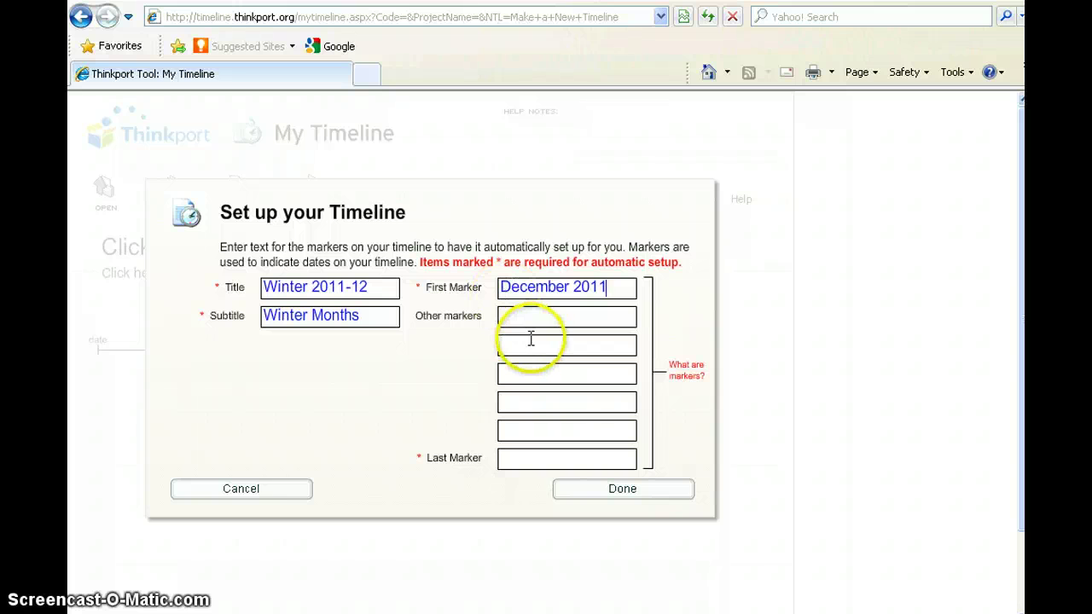
{"action": "type", "text": "J"}
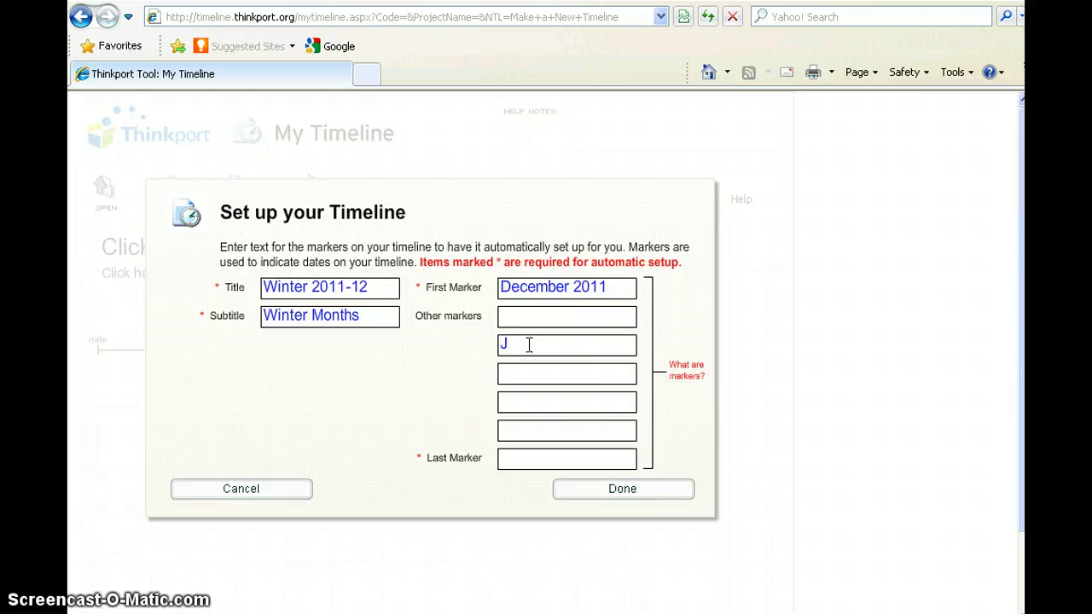
{"action": "type", "text": "anuary 2010"}
{"action": "key", "text": "BackSpace"}
{"action": "type", "text": "1"}
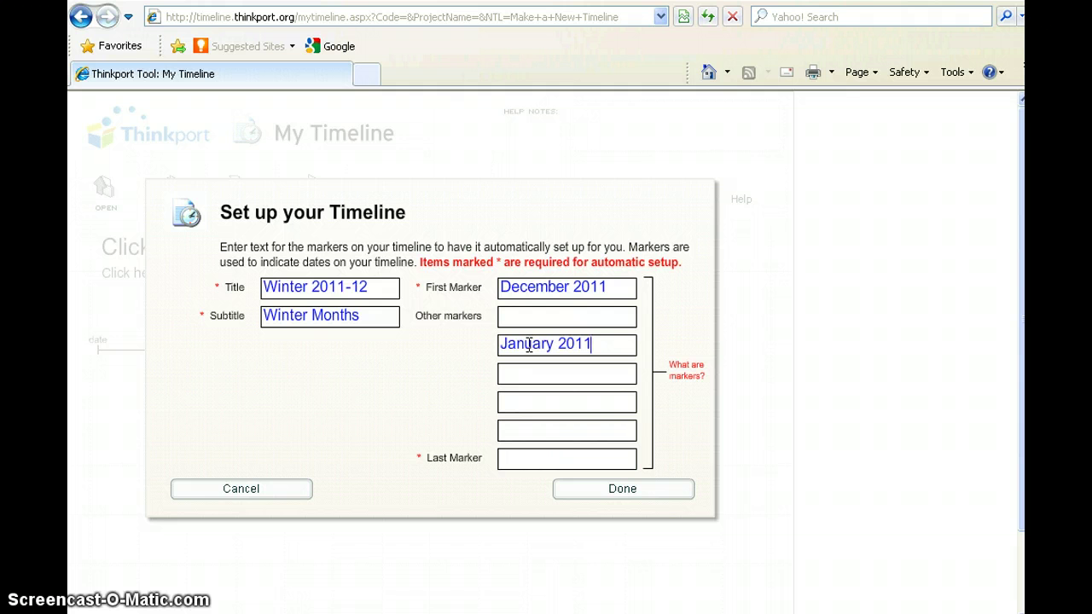
Add 'February 2012', correct January to 'January 2012', and set 'March 2012' as the last marker.
{"action": "left_click", "coordinate": [516, 402]}
{"action": "type", "text": "Feb"}
{"action": "left_click", "coordinate": [705, 395]}
{"action": "type", "text": "ruary 2012"}
{"action": "left_click", "coordinate": [653, 401]}
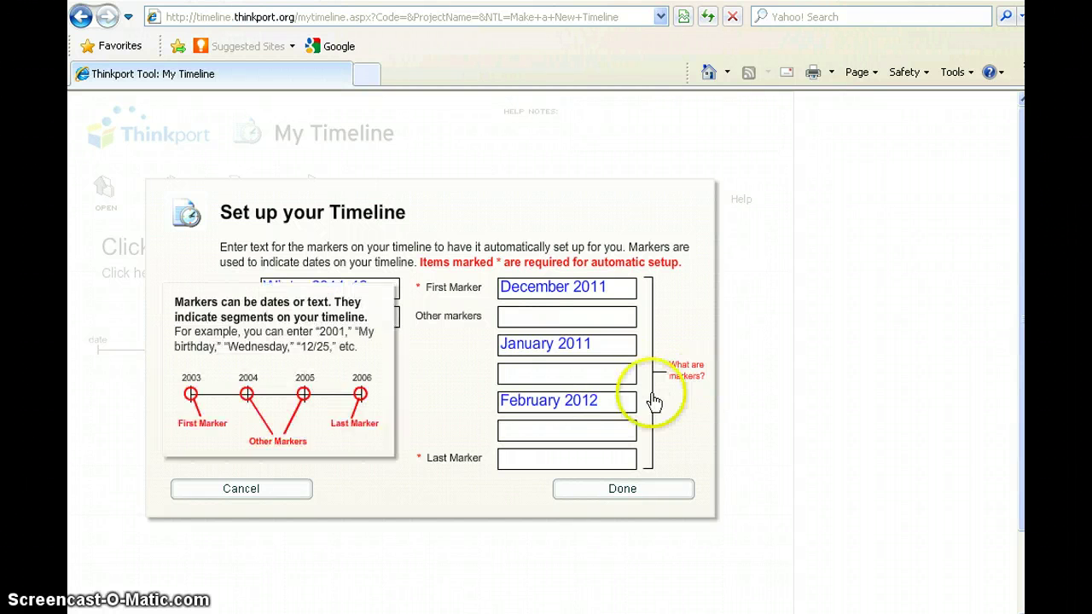
{"action": "left_click", "coordinate": [598, 345]}
{"action": "key", "text": "BackSpace"}
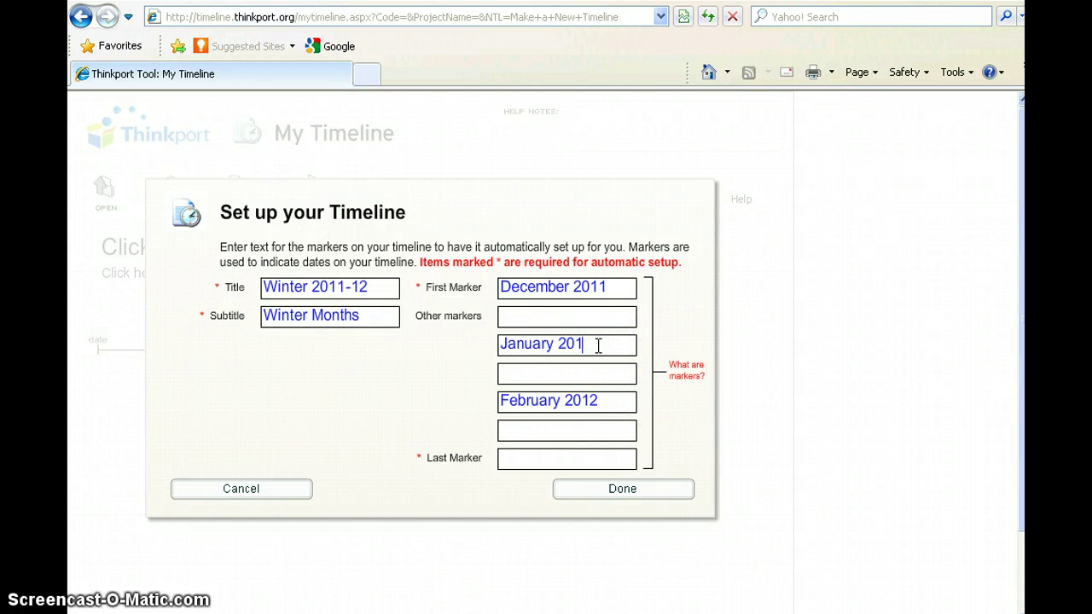
{"action": "type", "text": "2"}
{"action": "left_click", "coordinate": [541, 458]}
{"action": "type", "text": "March 201"}
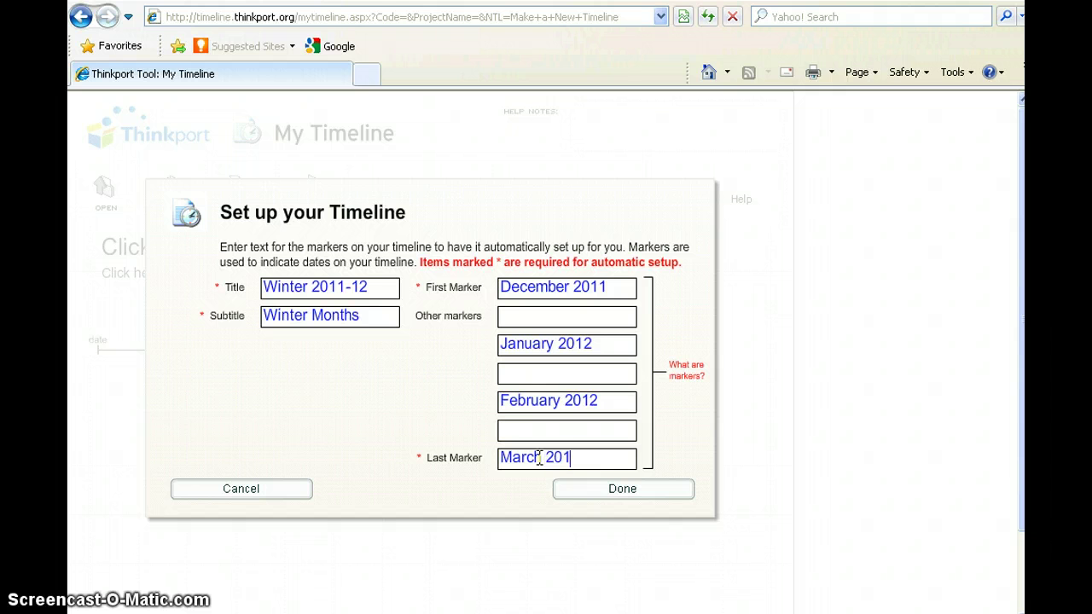
{"action": "type", "text": "2"}
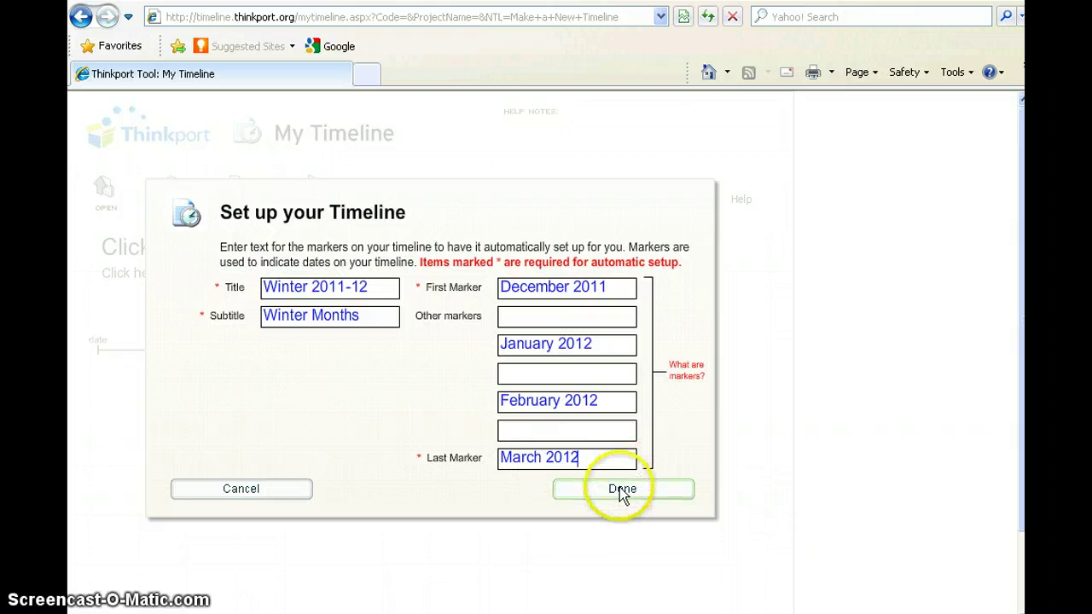
Create the Winter 2011-12 timeline and pan along its months back to December 2011.
{"action": "left_click", "coordinate": [623, 494]}
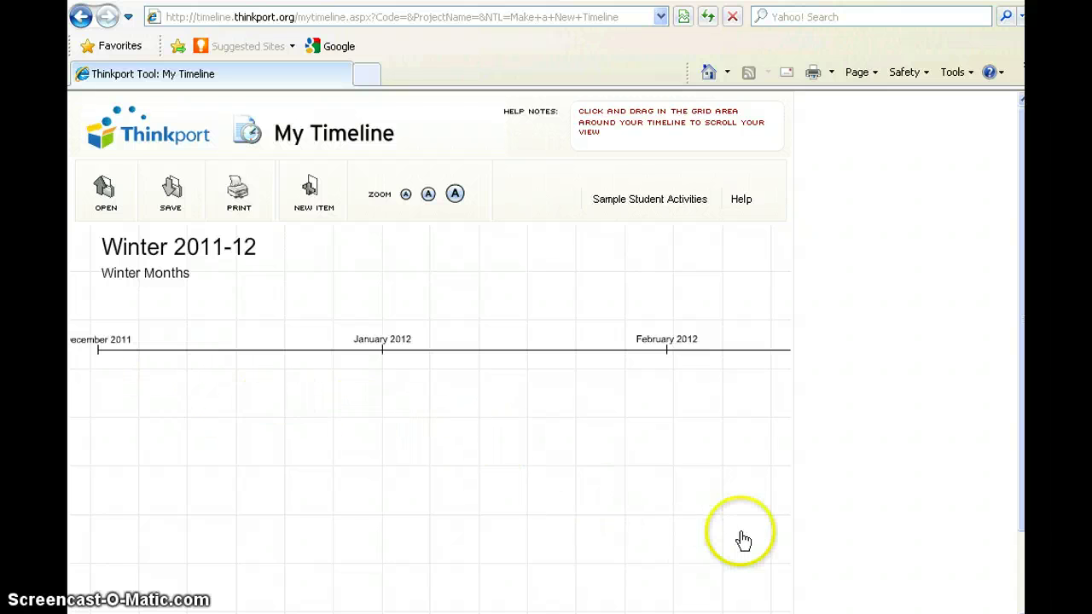
{"action": "left_click_drag", "start_coordinate": [411, 468], "coordinate": [265, 463]}
{"action": "left_click_drag", "start_coordinate": [715, 482], "coordinate": [610, 493]}
{"action": "left_click_drag", "start_coordinate": [502, 463], "coordinate": [739, 472]}
{"action": "left_click_drag", "start_coordinate": [219, 419], "coordinate": [310, 429]}
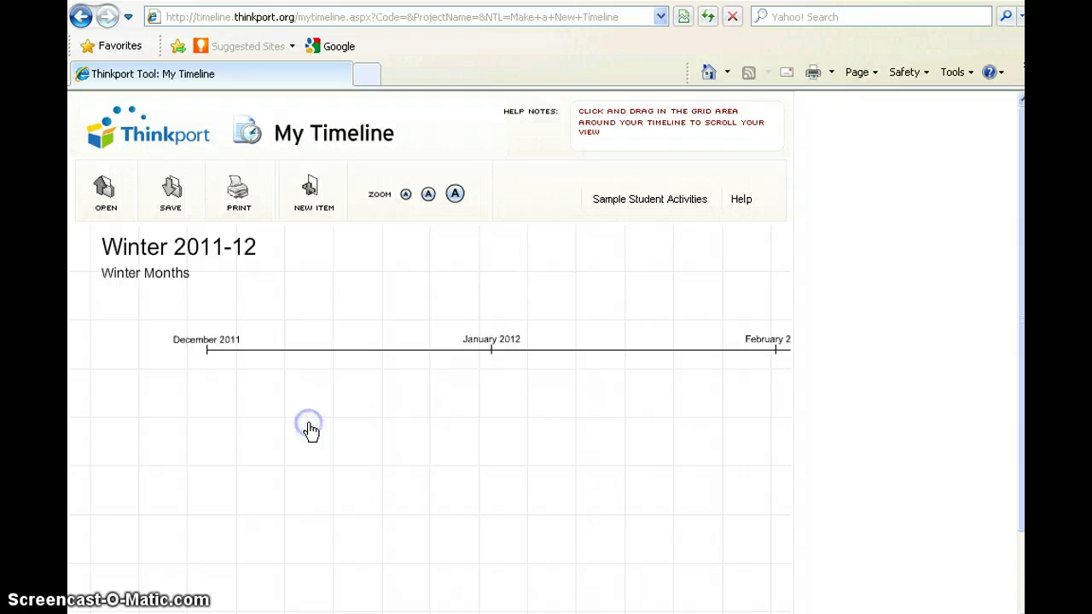
{"action": "left_click_drag", "start_coordinate": [575, 495], "coordinate": [510, 495]}
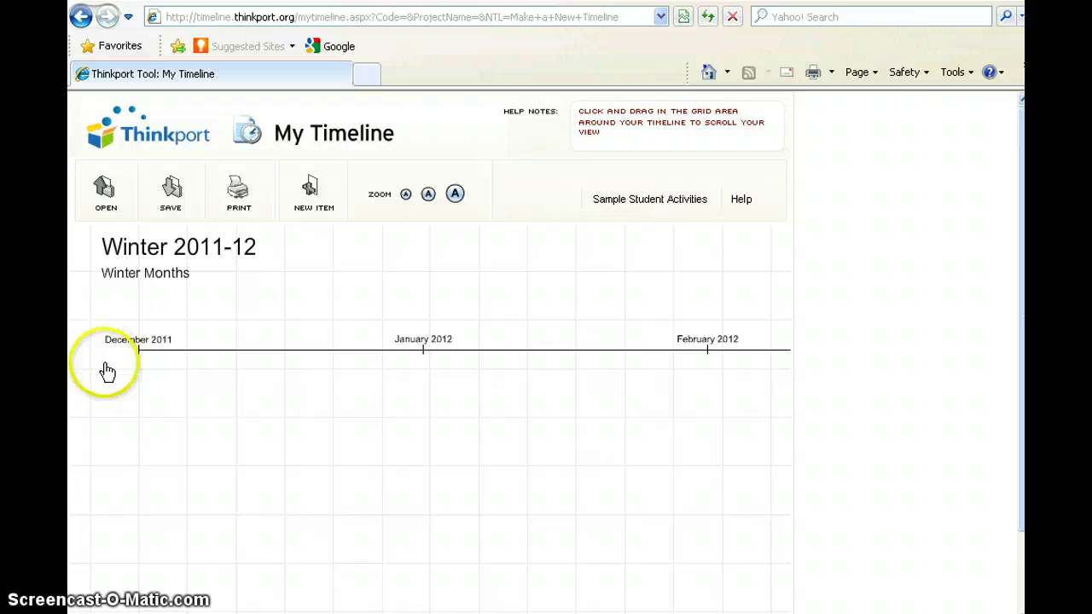
Select the December 2011 marker and add a new event card there.
{"action": "left_click", "coordinate": [174, 335]}
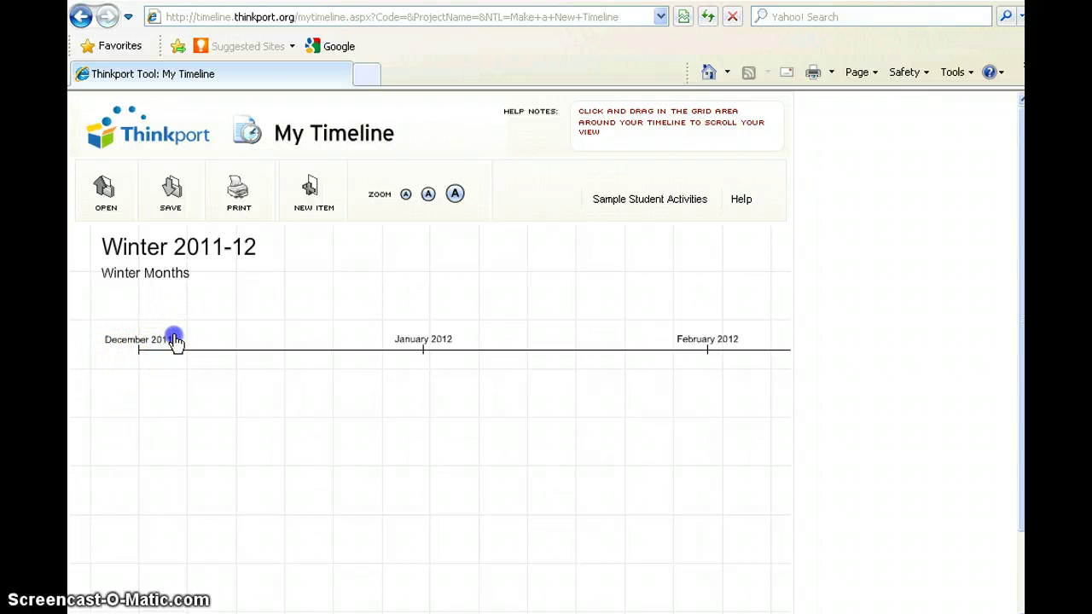
{"action": "left_click", "coordinate": [167, 337]}
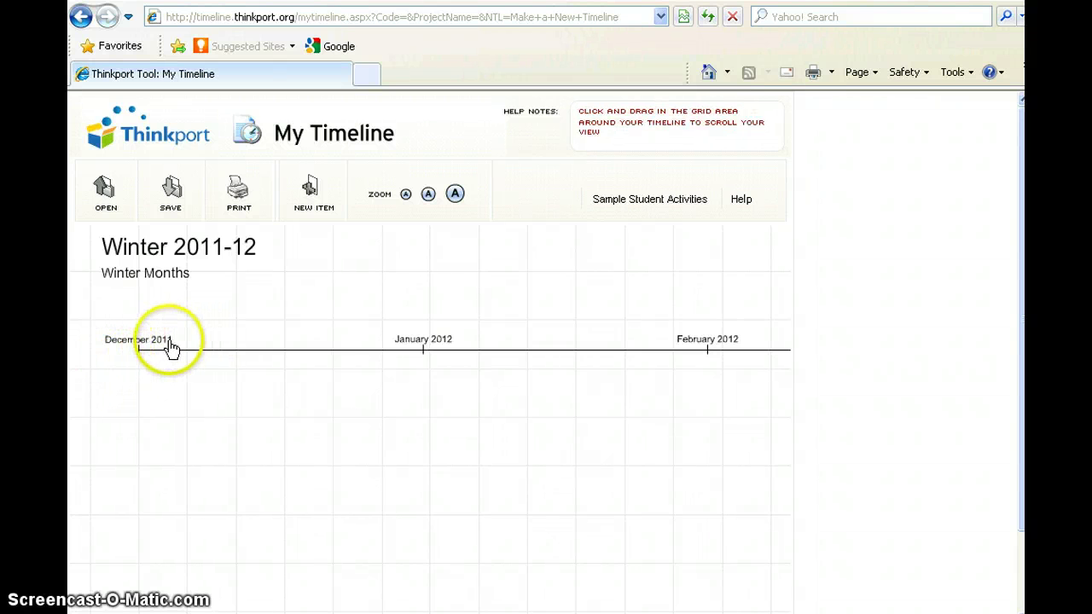
{"action": "left_click", "coordinate": [163, 346]}
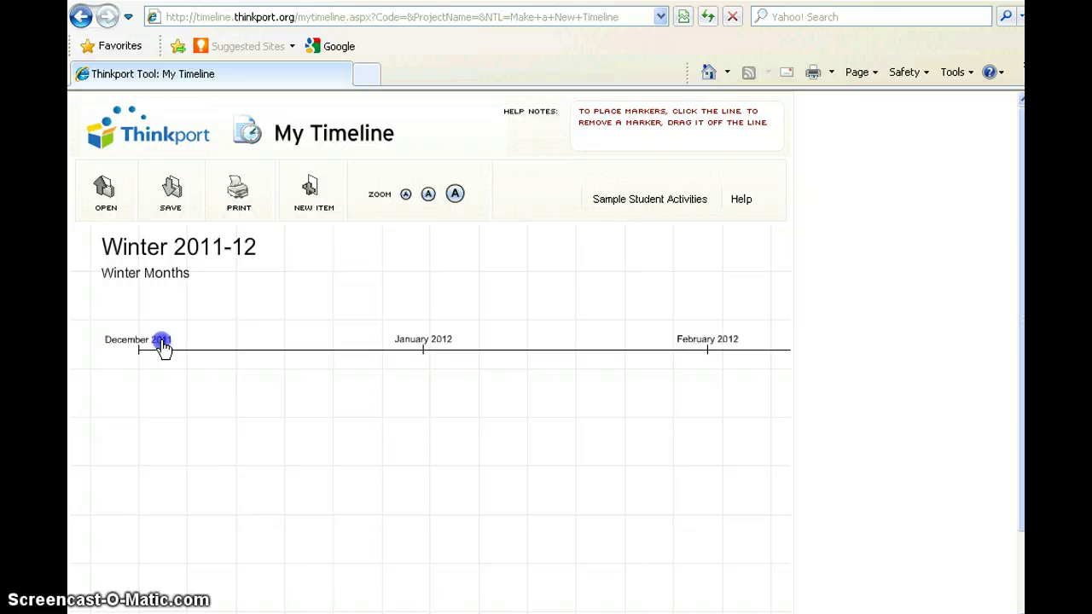
{"action": "left_click", "coordinate": [223, 341]}
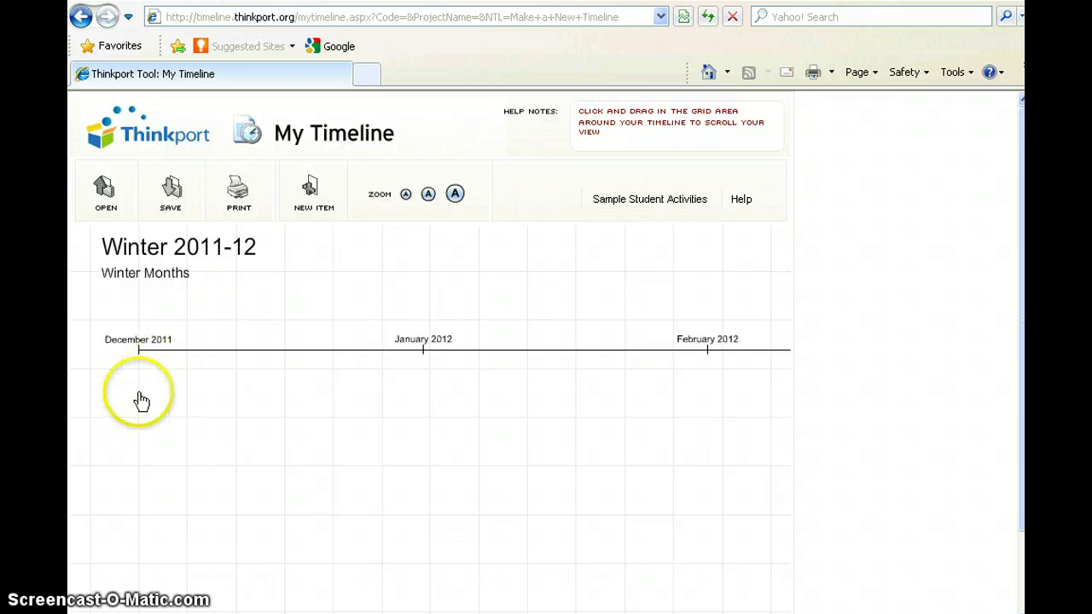
{"action": "left_click", "coordinate": [314, 211]}
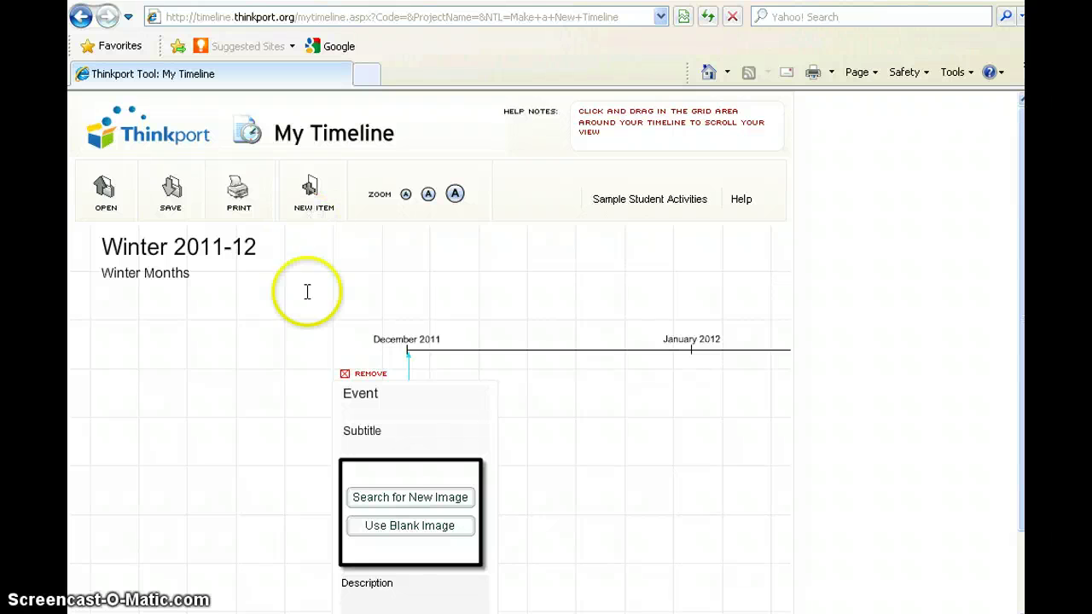
Title the December 2011 event 'Winter Holidays' with the subtitle 'Christmas 2011'.
{"action": "left_click", "coordinate": [385, 392]}
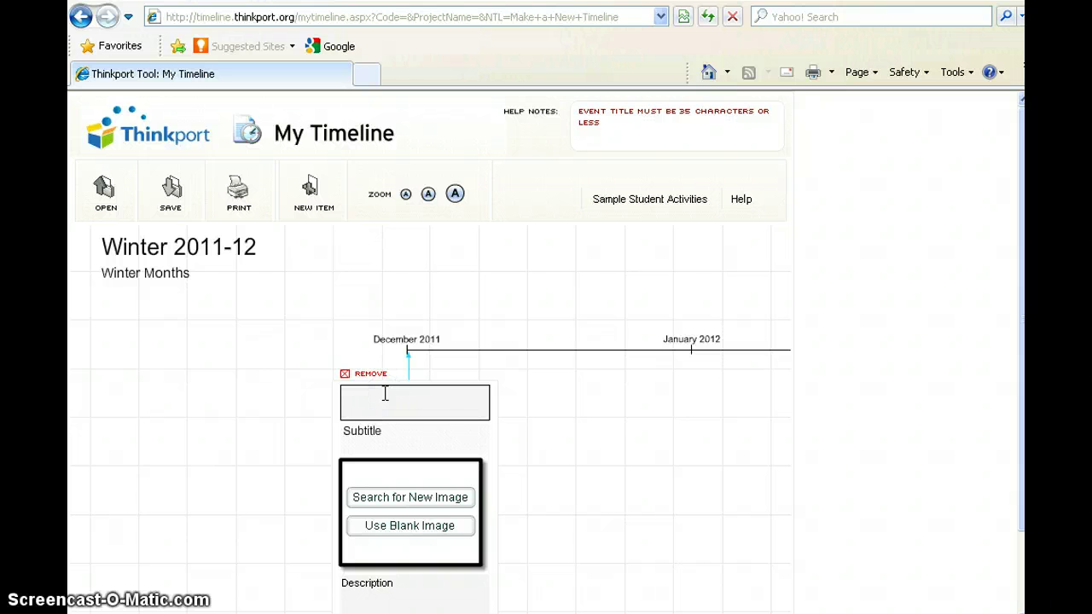
{"action": "type", "text": "Winter Holidays"}
{"action": "left_click", "coordinate": [380, 434]}
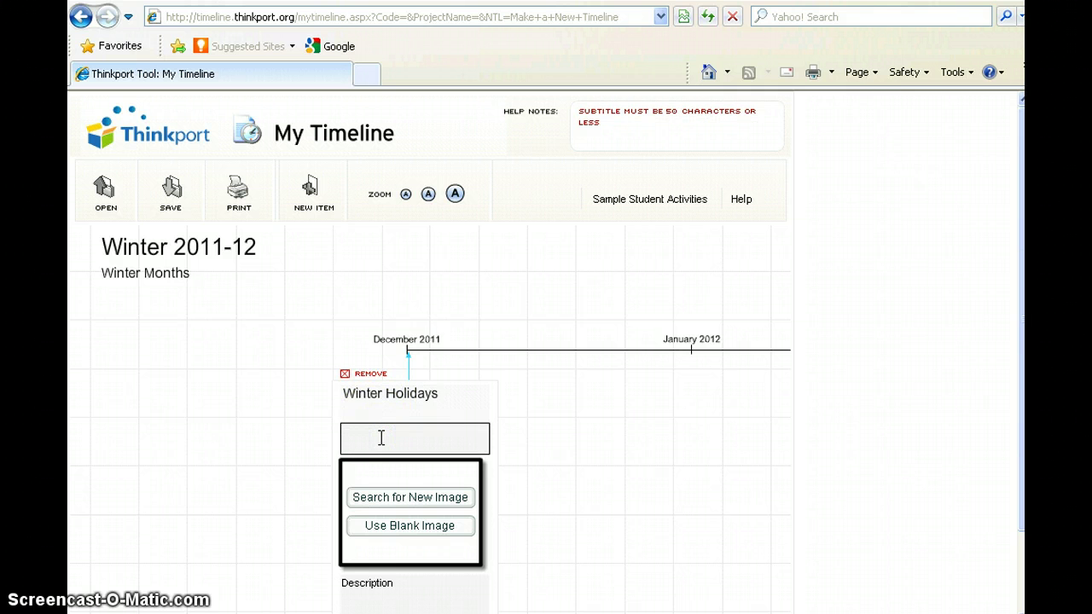
{"action": "type", "text": "Christmas"}
{"action": "left_click", "coordinate": [410, 440]}
{"action": "type", "text": "2011"}
{"action": "left_click", "coordinate": [410, 512]}
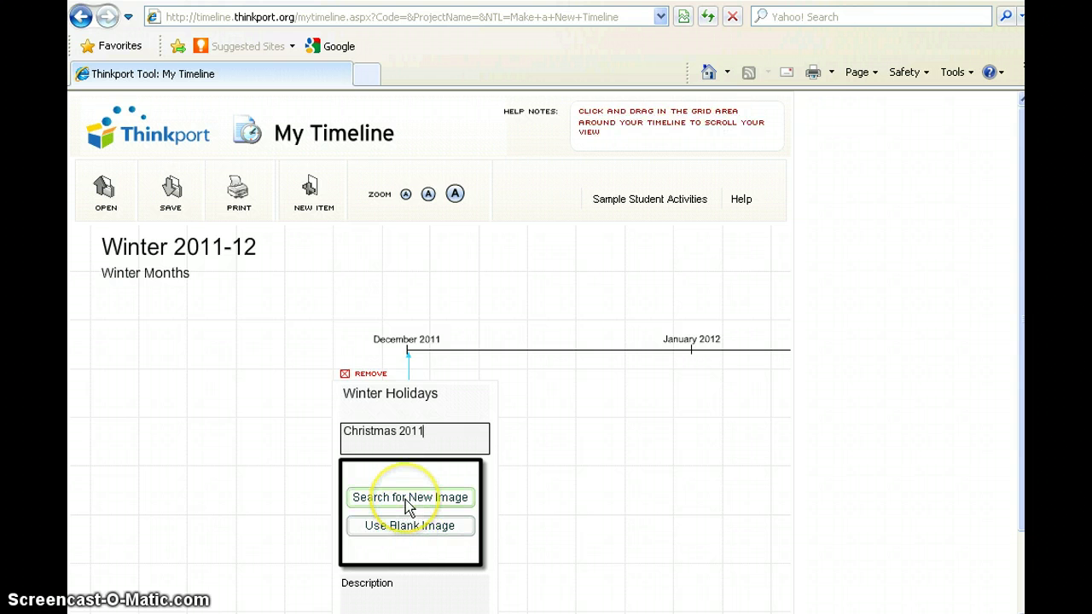
{"action": "left_click", "coordinate": [408, 500]}
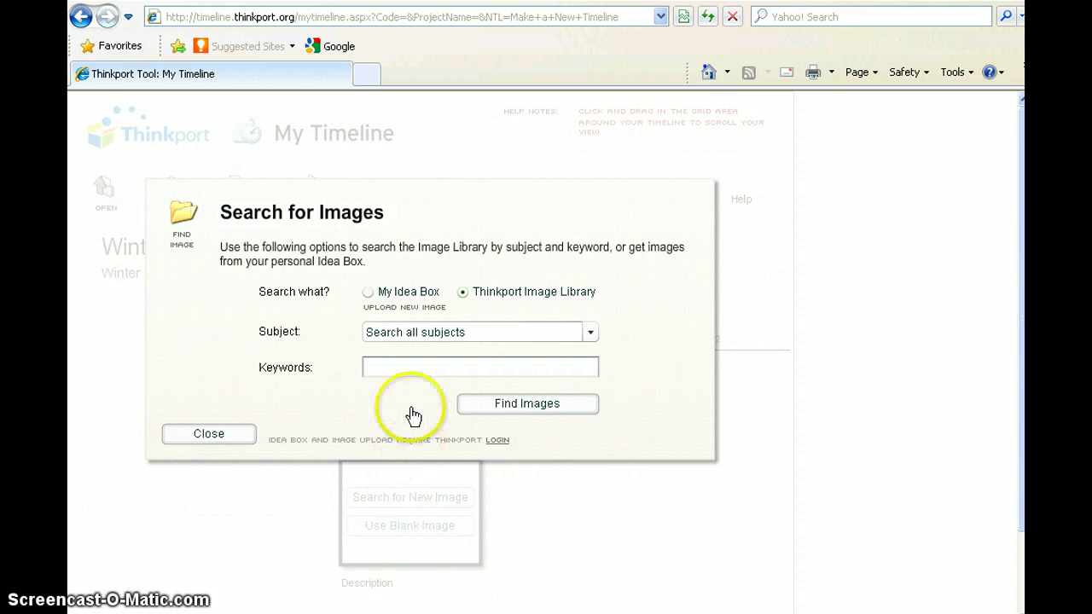
Search the Idea Box and attach the Bible picture to the Winter Holidays event.
{"action": "left_click", "coordinate": [369, 293]}
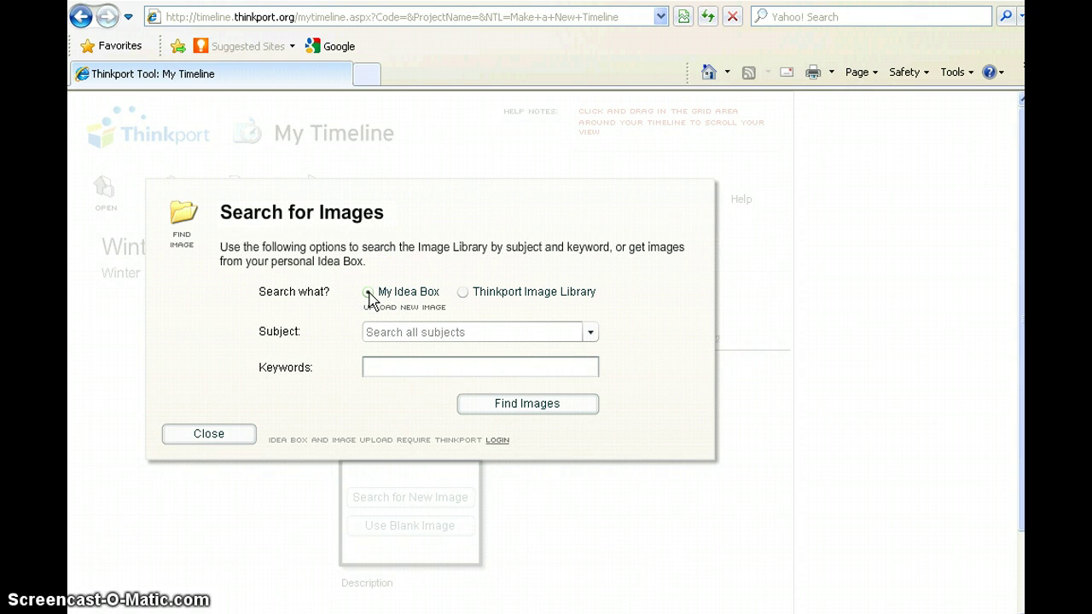
{"action": "mouse_move", "coordinate": [368, 312]}
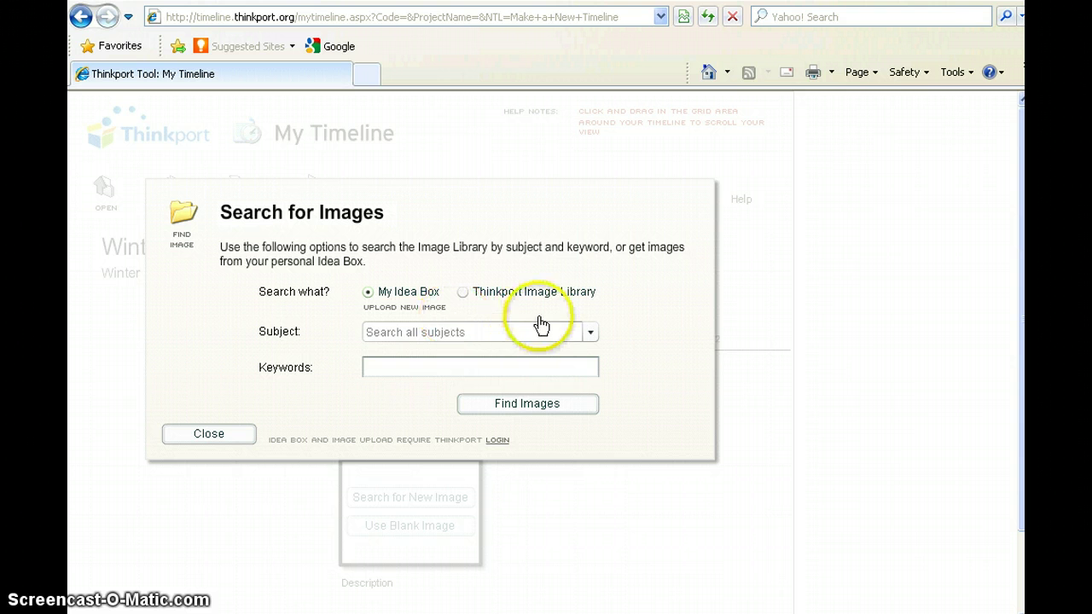
{"action": "left_click", "coordinate": [546, 413]}
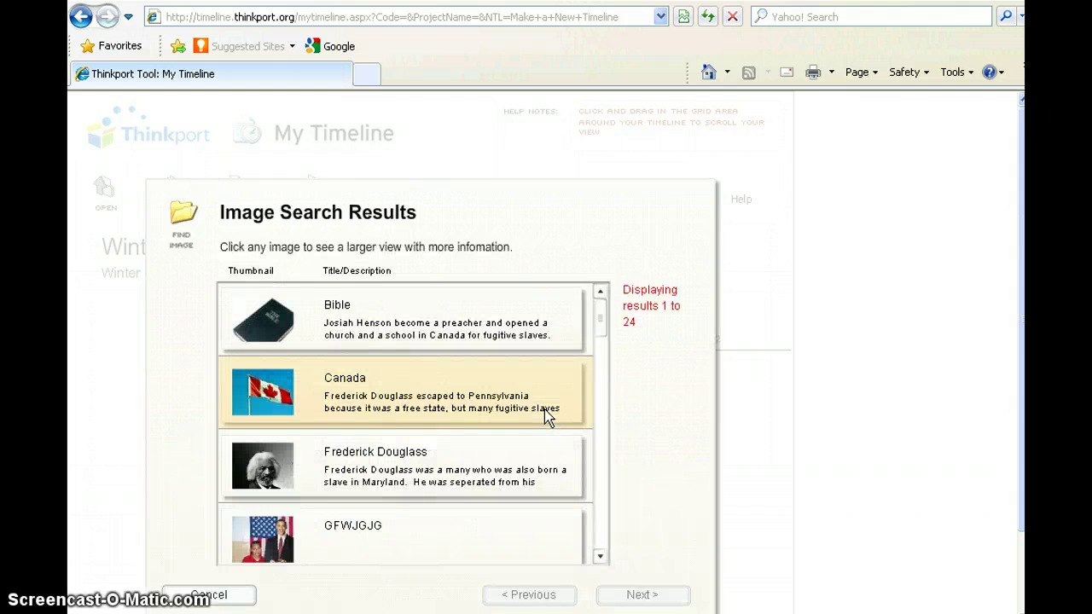
{"action": "left_click", "coordinate": [325, 315]}
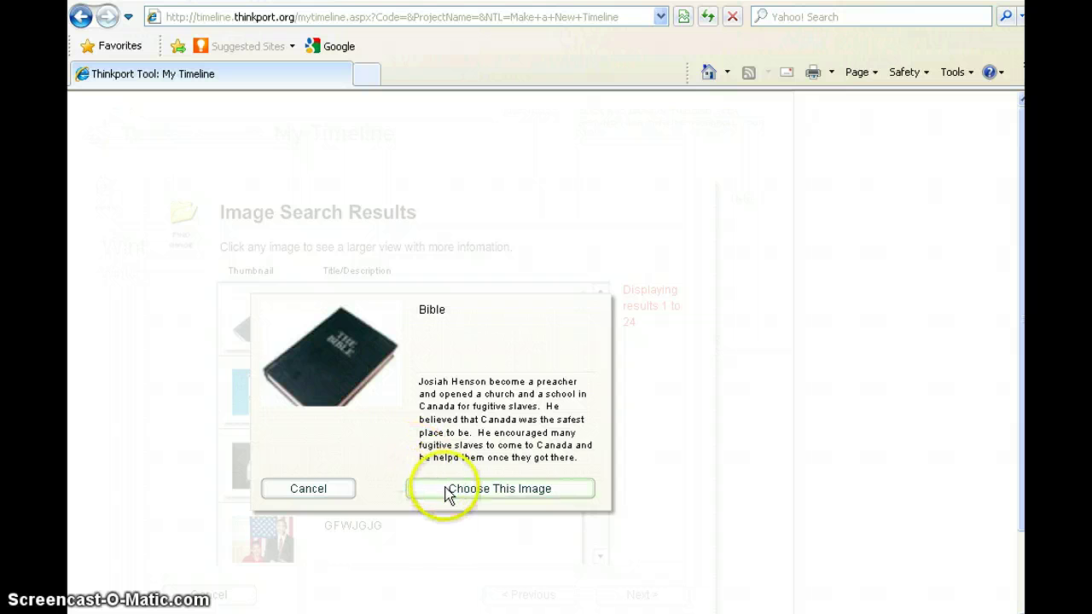
{"action": "left_click", "coordinate": [446, 490]}
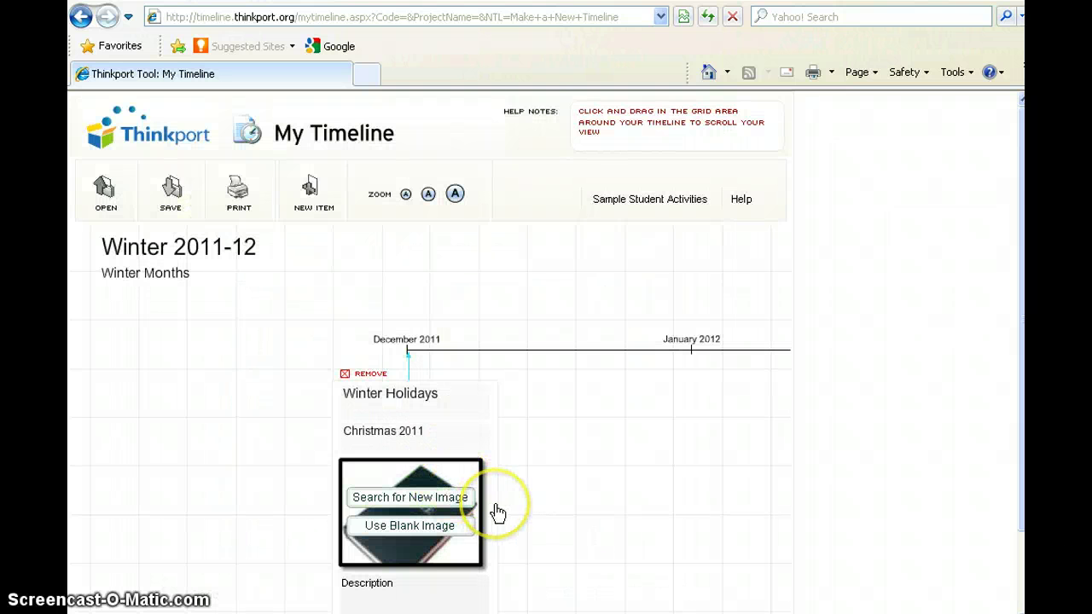
Write the Winter Holidays description about Christmas being celebrated worldwide and its story in the Bible.
{"action": "scroll", "coordinate": [498, 513], "scroll_direction": "down", "scroll_amount": 3}
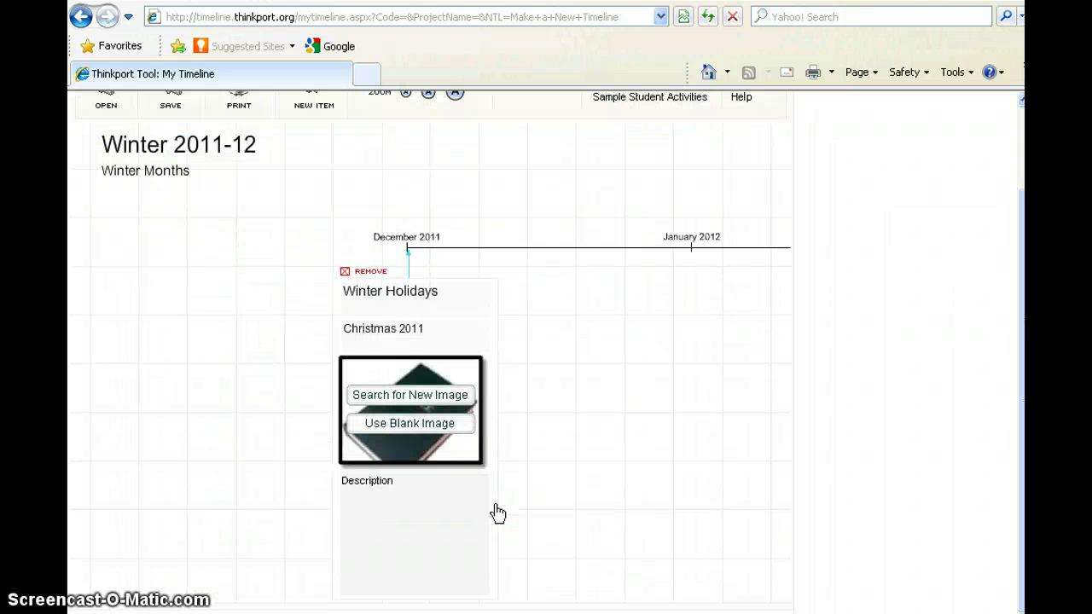
{"action": "left_click", "coordinate": [456, 507]}
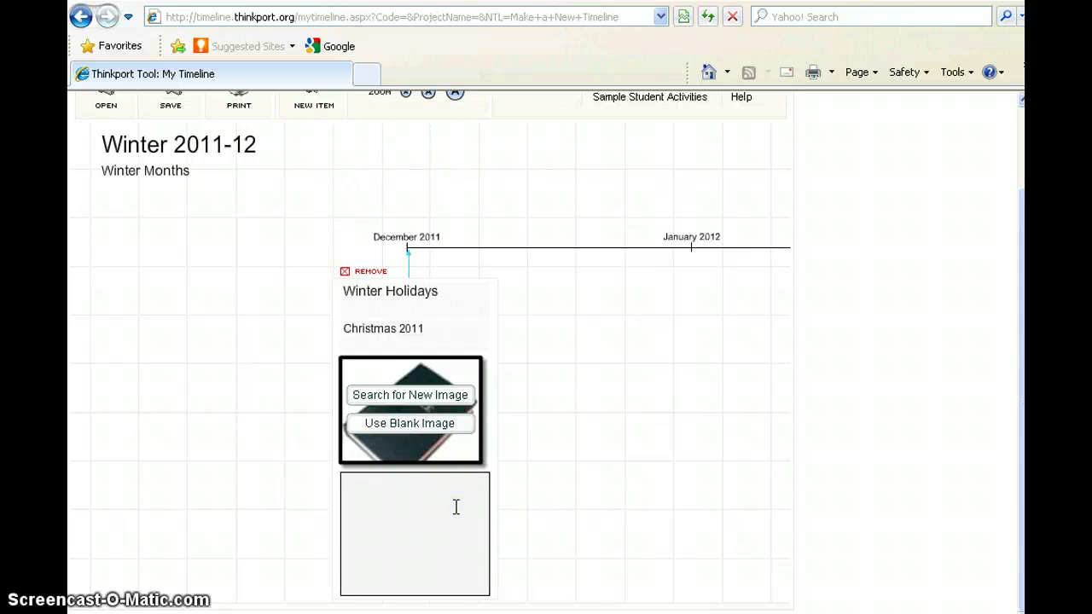
{"action": "type", "text": "Christmas is a holiday that people"}
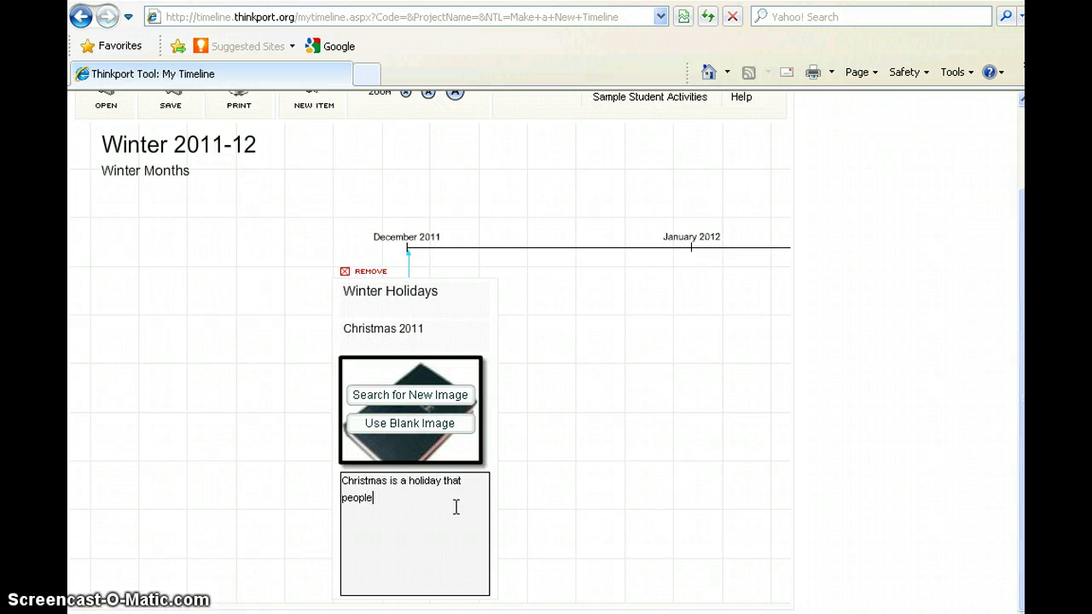
{"action": "type", "text": " celebrate all over the world.  The story of"}
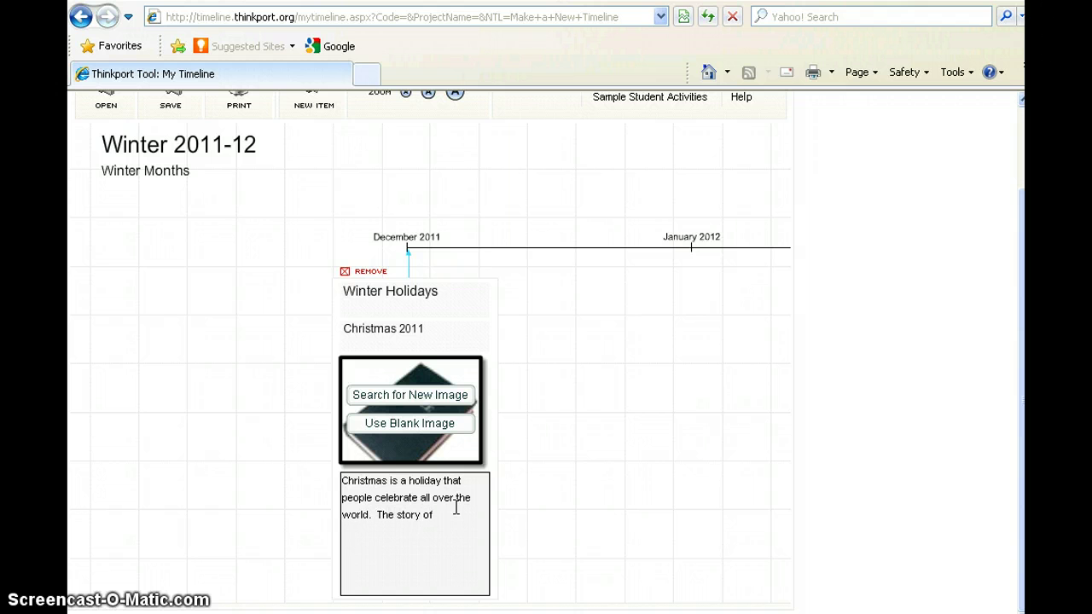
{"action": "type", "text": " Christmas is in the Bible."}
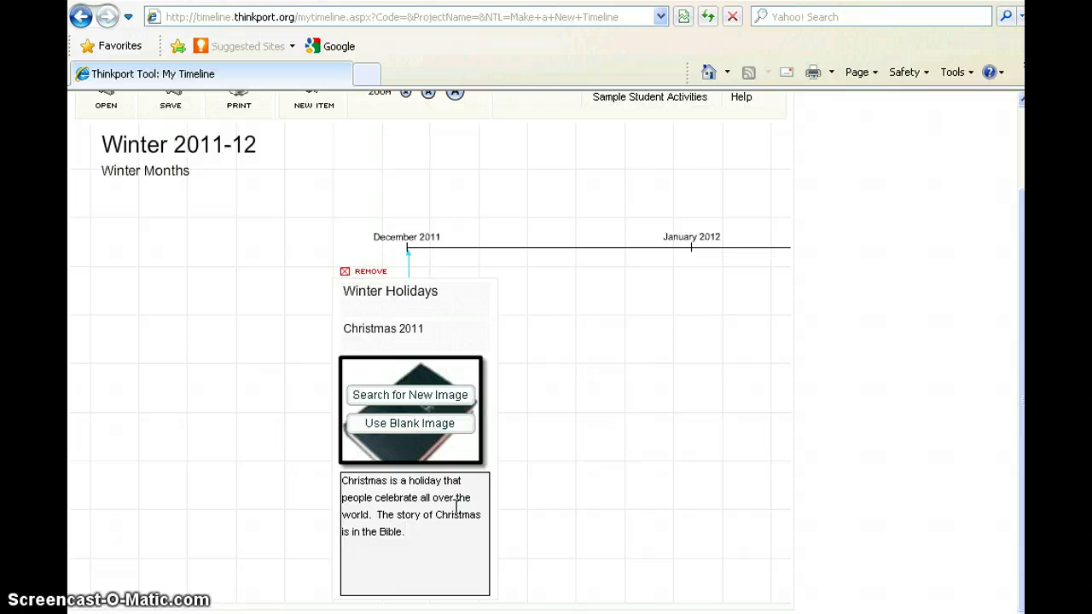
{"action": "left_click", "coordinate": [526, 462]}
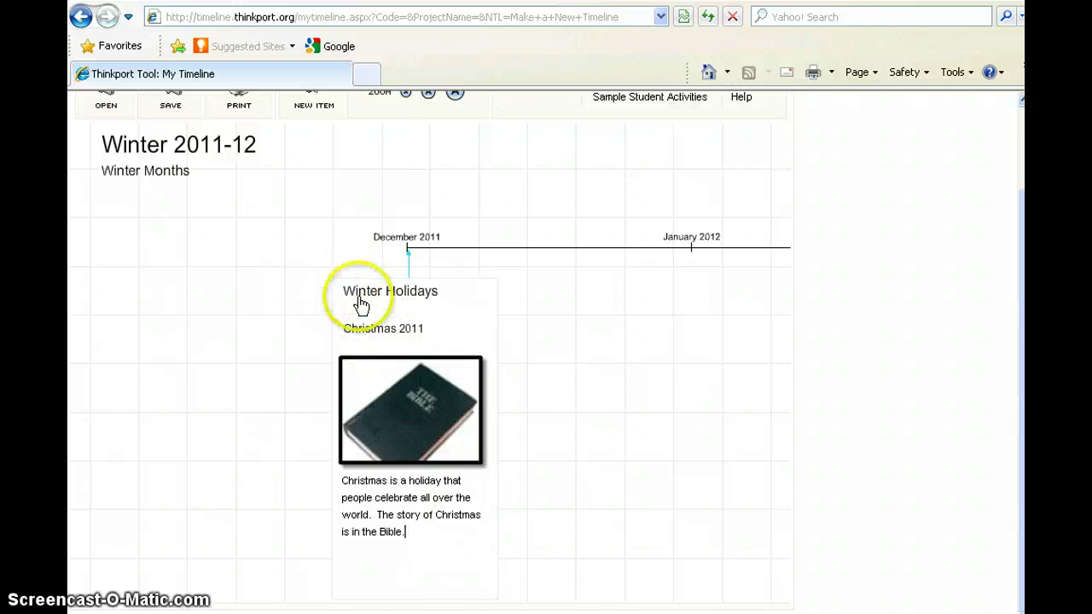
Reopen the Winter Holidays card for editing, then close it again.
{"action": "left_click", "coordinate": [342, 280]}
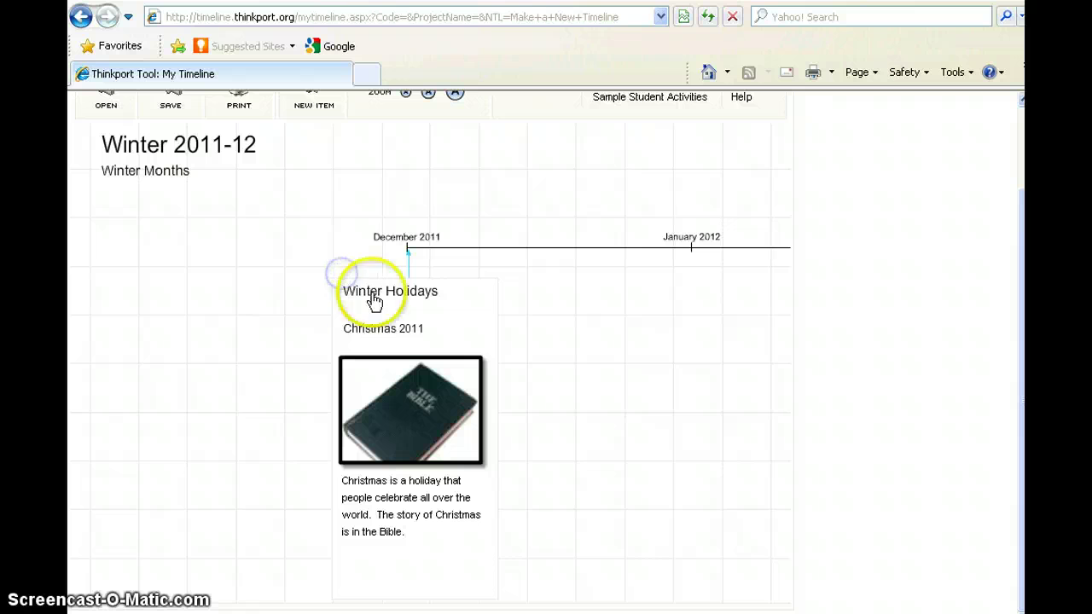
{"action": "left_click", "coordinate": [341, 282]}
{"action": "left_click", "coordinate": [342, 308]}
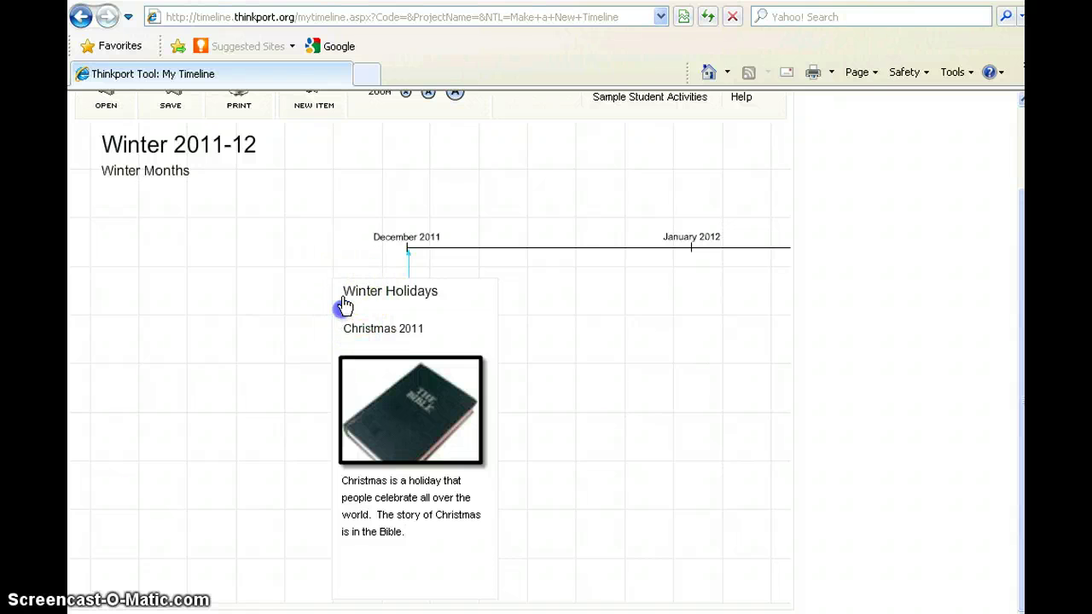
{"action": "left_click", "coordinate": [340, 277]}
{"action": "left_click", "coordinate": [561, 486]}
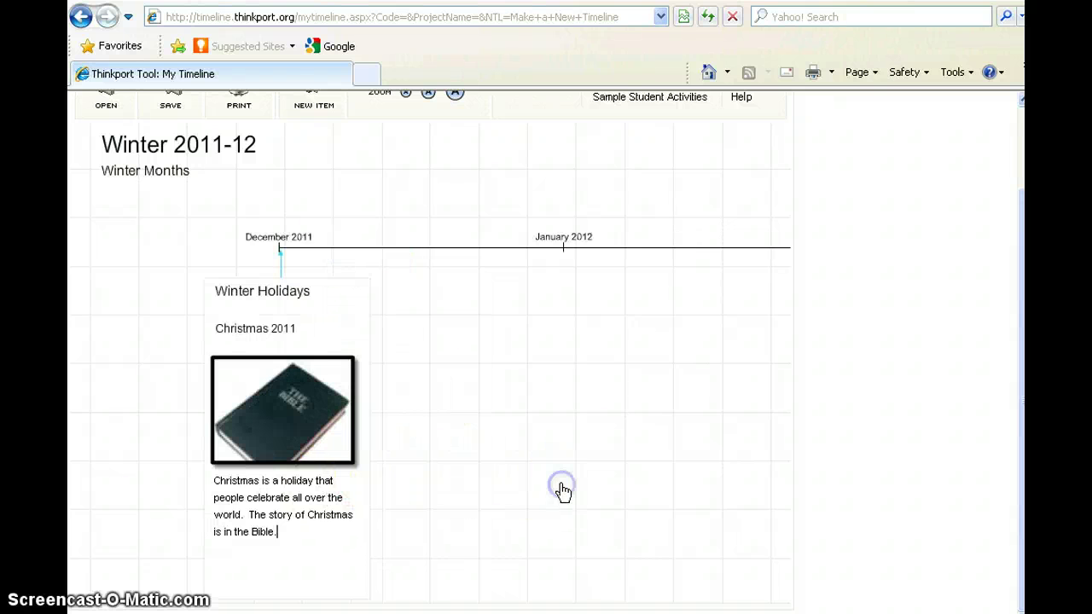
{"action": "left_click", "coordinate": [217, 284]}
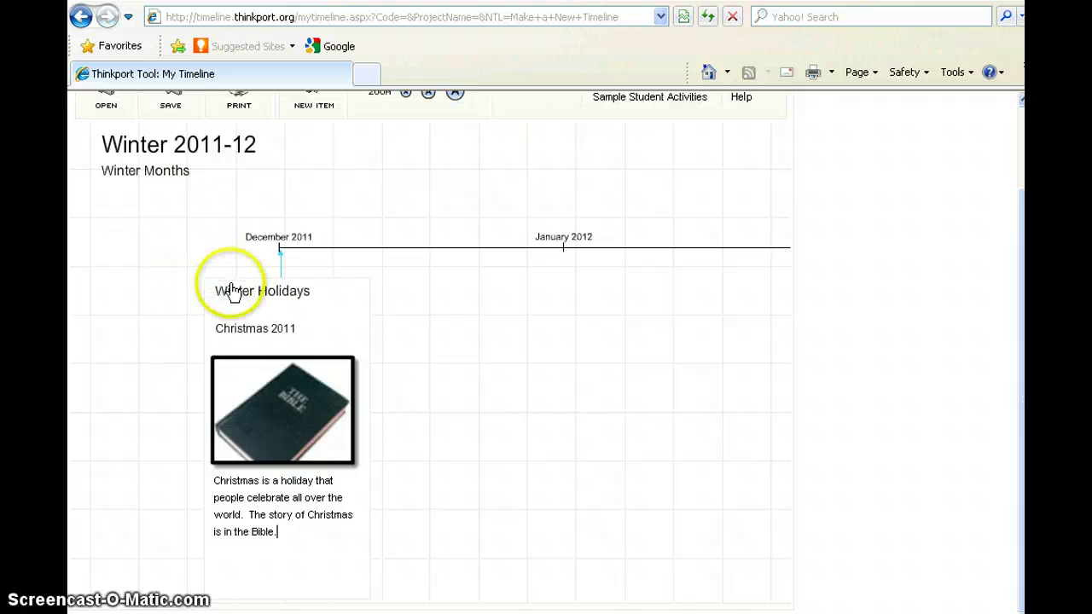
{"action": "left_click", "coordinate": [215, 278]}
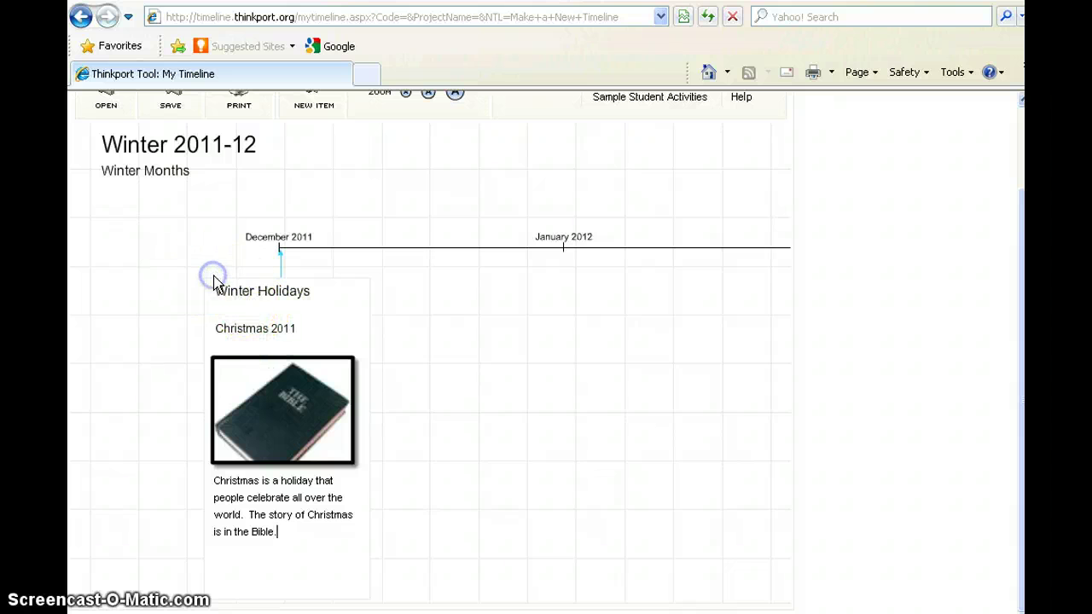
{"action": "left_click", "coordinate": [221, 301]}
{"action": "left_click", "coordinate": [216, 269]}
{"action": "left_click", "coordinate": [233, 290]}
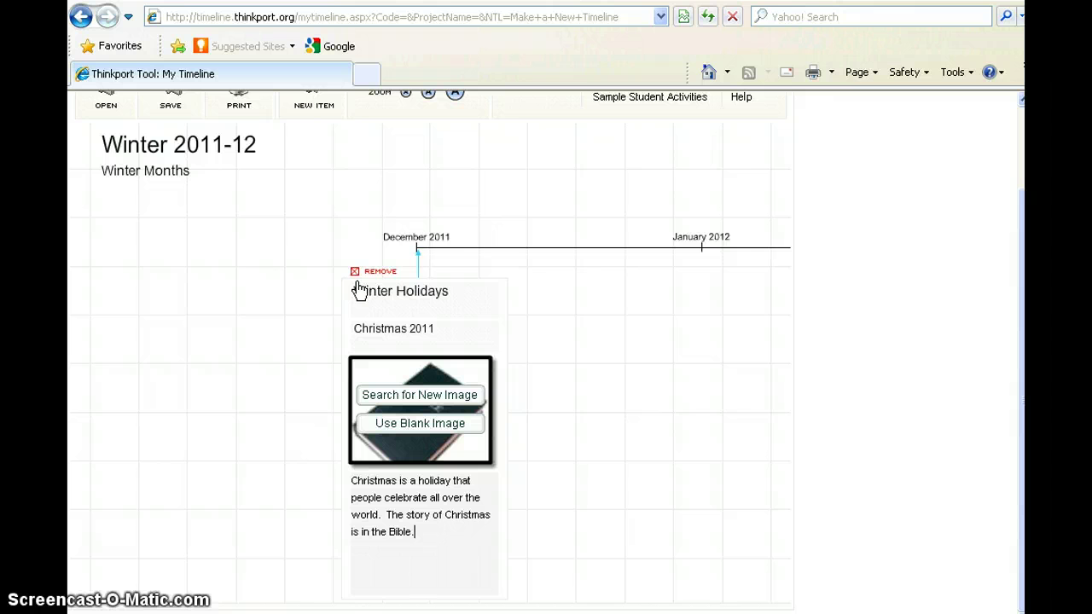
{"action": "left_click", "coordinate": [566, 298]}
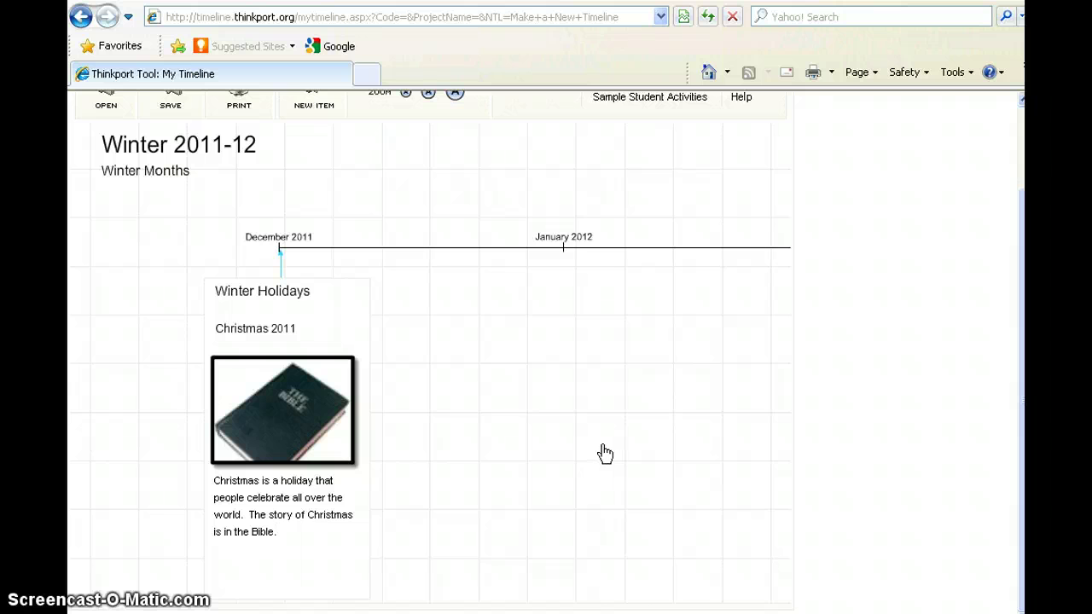
Select the January 2012 point on the timeline.
{"action": "left_click", "coordinate": [565, 256]}
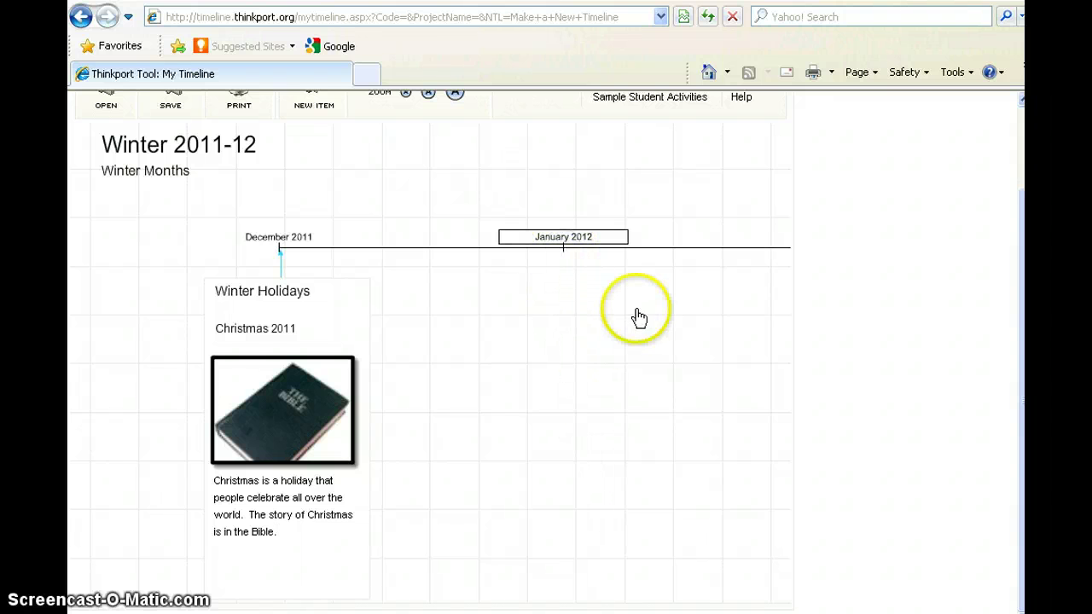
{"action": "left_click", "coordinate": [572, 278]}
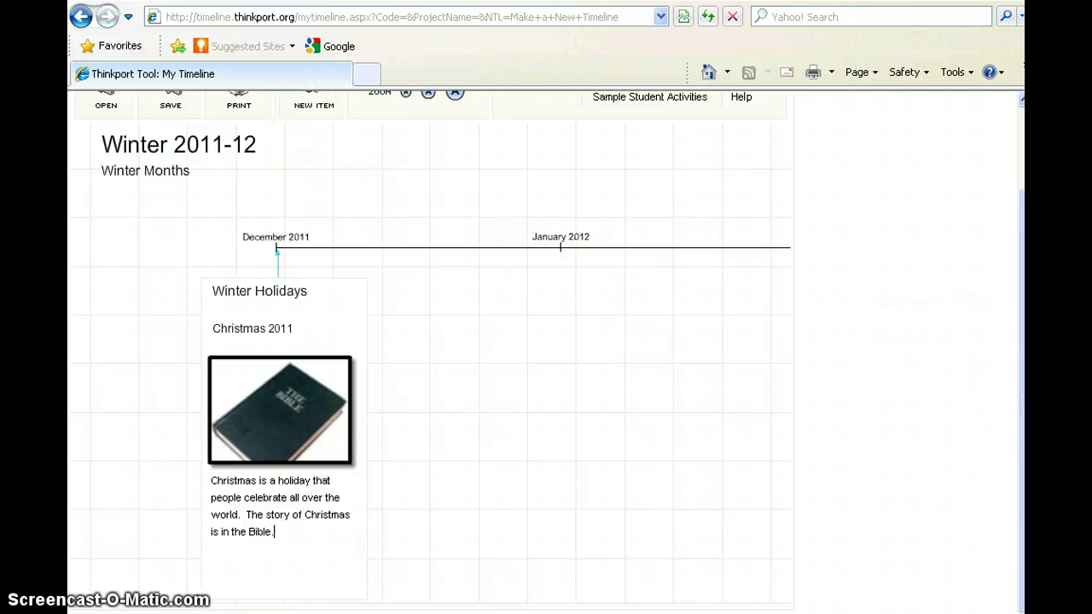
{"action": "scroll", "coordinate": [407, 247], "scroll_direction": "up", "scroll_amount": 1}
Add a January 2012 event card titled 'New Year' with subtitle 'New Year Celebrations'.
{"action": "left_click", "coordinate": [309, 143]}
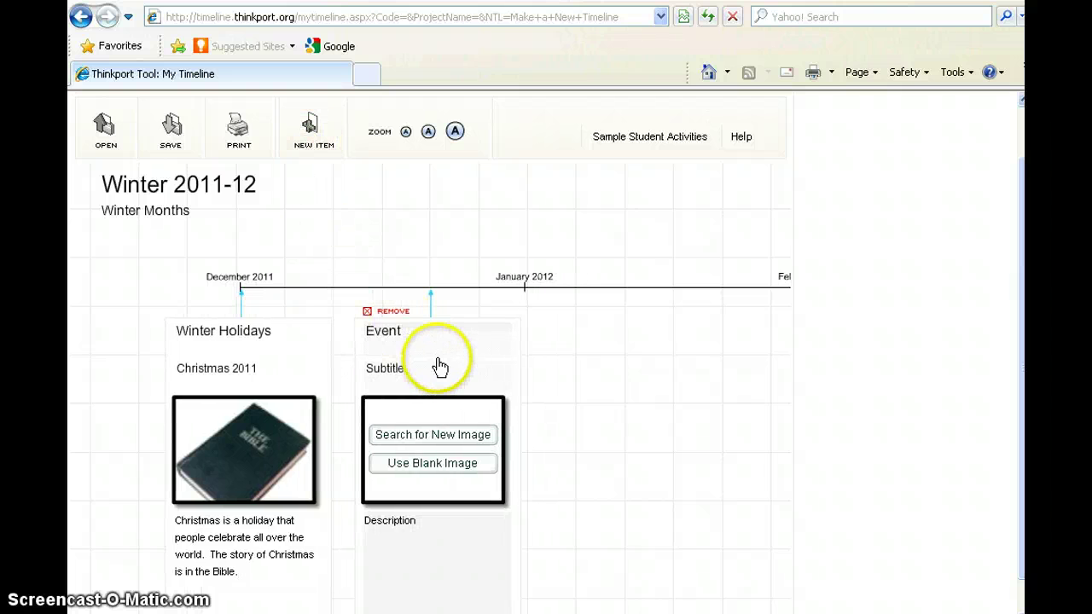
{"action": "left_click_drag", "start_coordinate": [440, 367], "coordinate": [597, 366]}
{"action": "left_click", "coordinate": [532, 344]}
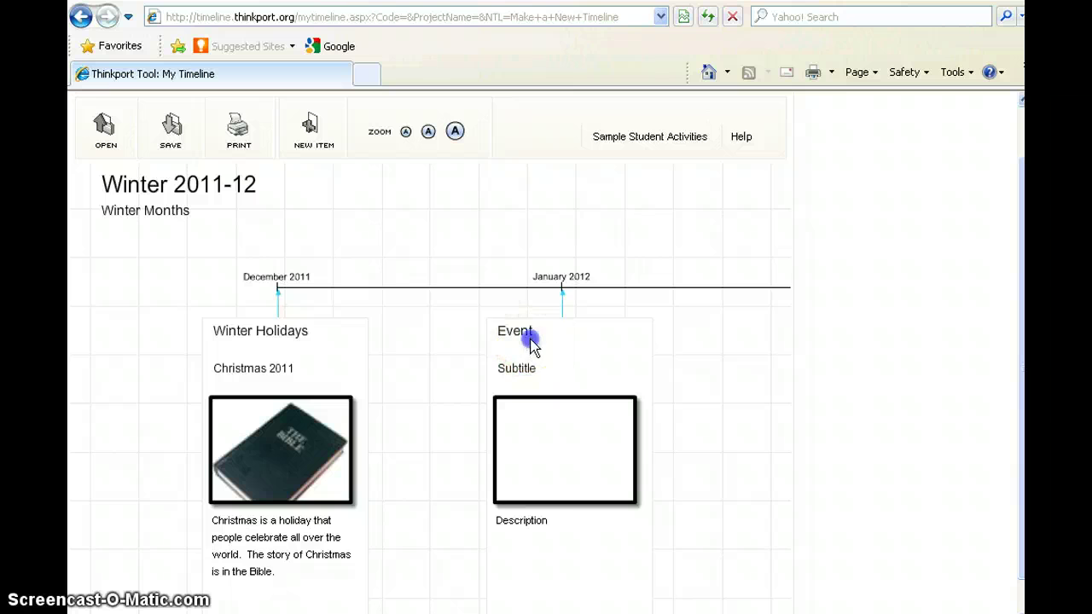
{"action": "left_click", "coordinate": [401, 335]}
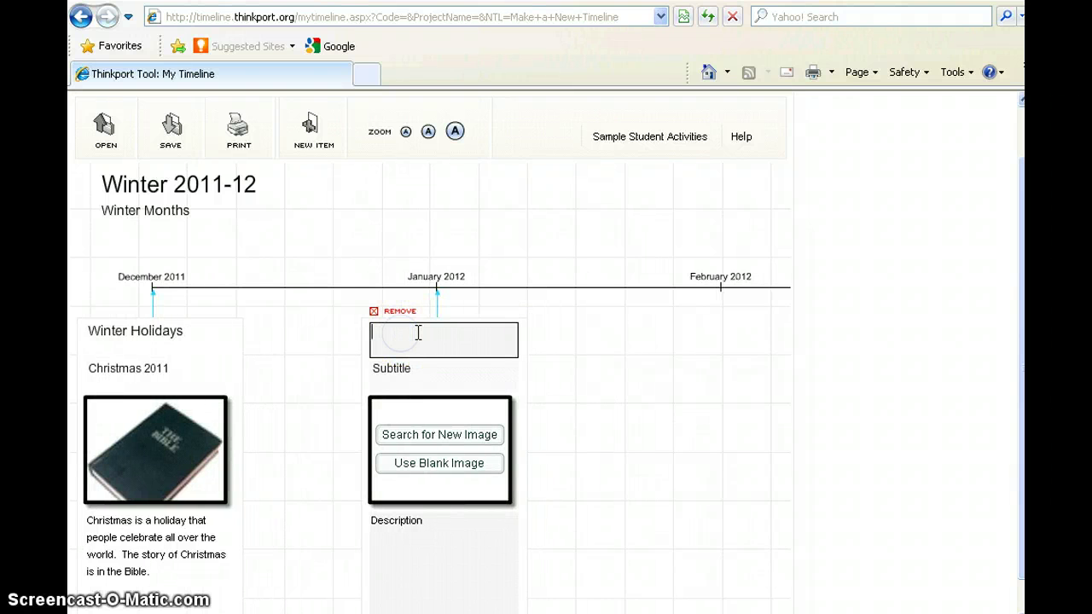
{"action": "type", "text": "New Year"}
{"action": "left_click", "coordinate": [407, 363]}
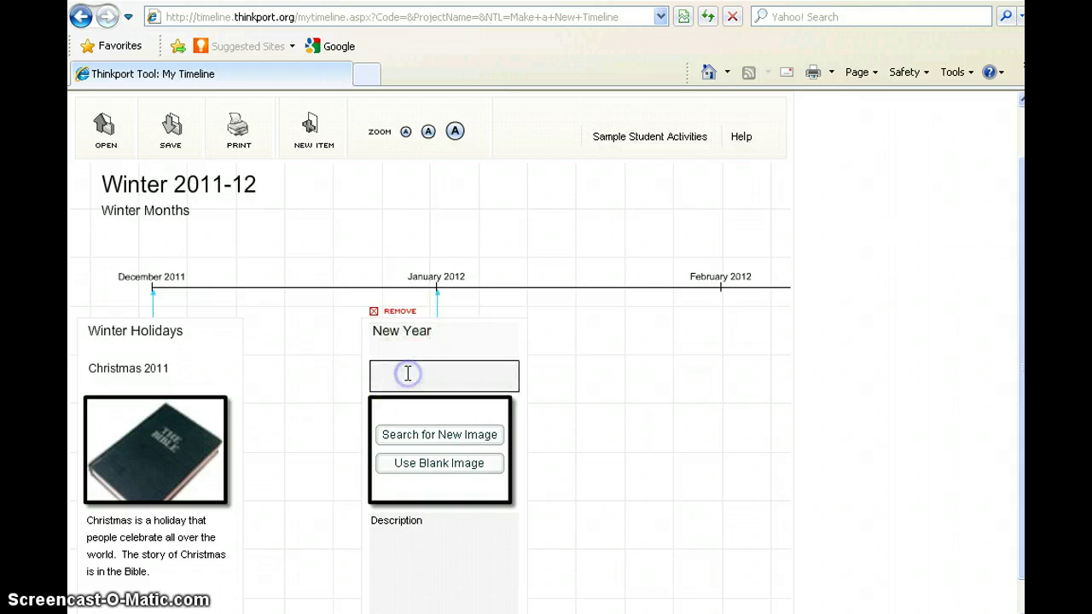
{"action": "type", "text": "New Yea"}
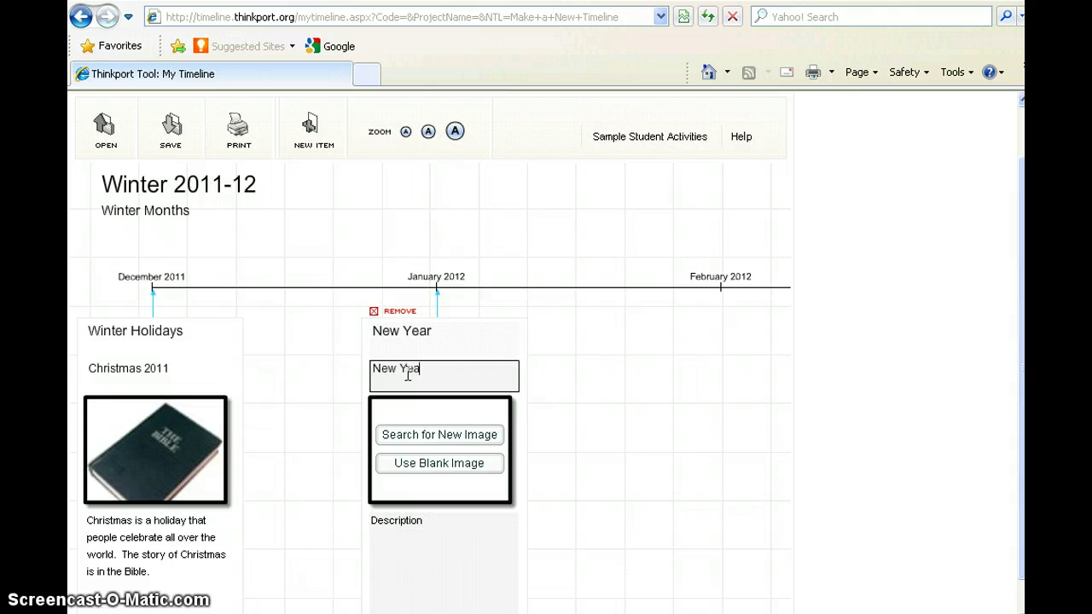
{"action": "type", "text": "r Celebrations"}
Attach the Canada flag picture from image search to the New Year card.
{"action": "left_click", "coordinate": [461, 437]}
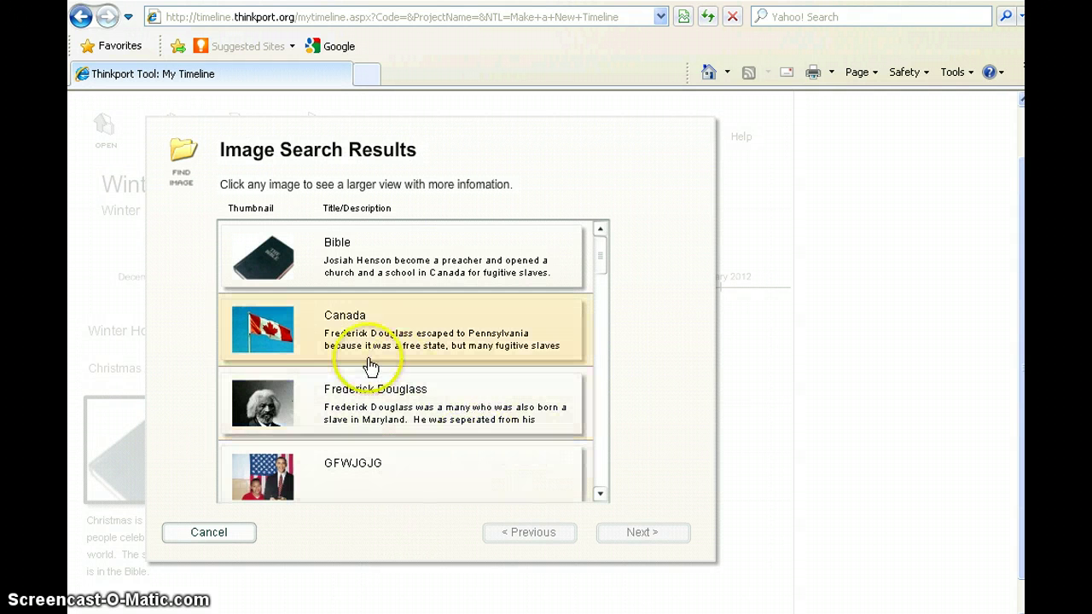
{"action": "left_click", "coordinate": [314, 346]}
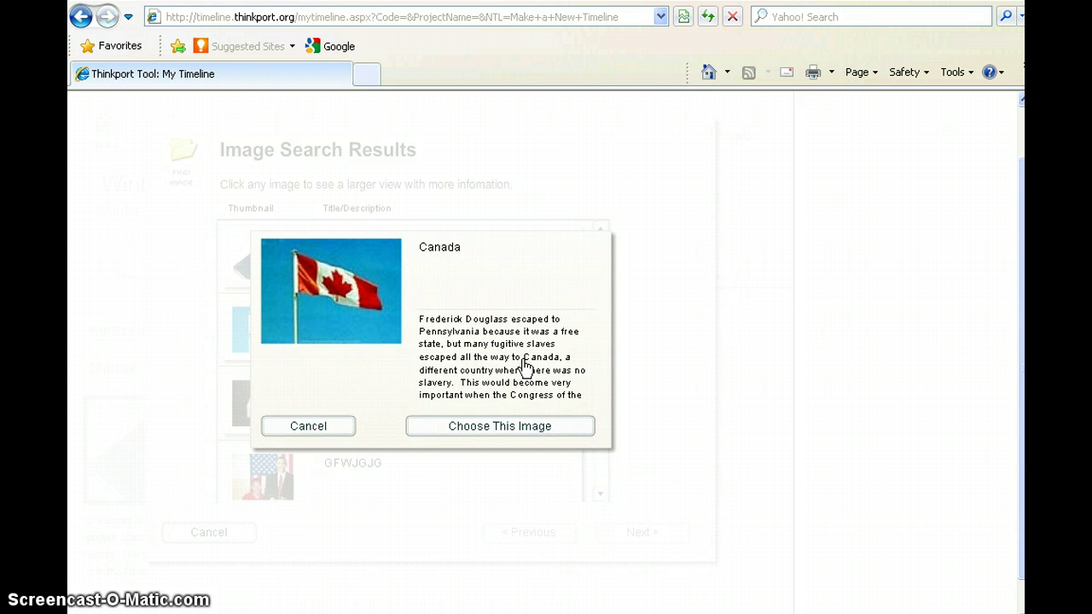
{"action": "left_click", "coordinate": [491, 427]}
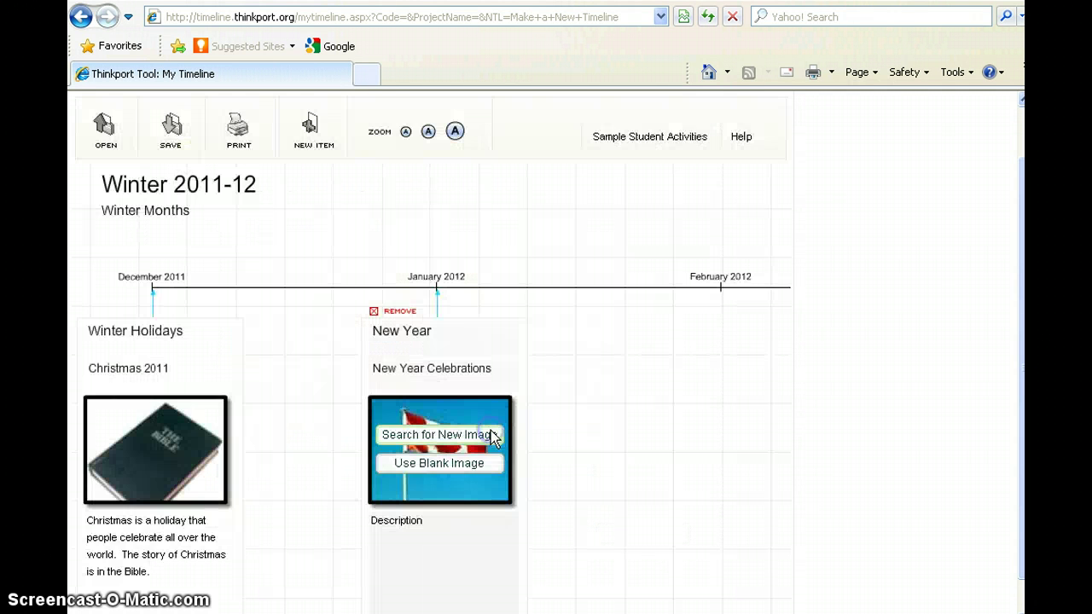
Describe the New Year card: 'In the country of Canada they celebrate the New Year in many different ways'.
{"action": "left_click", "coordinate": [415, 564]}
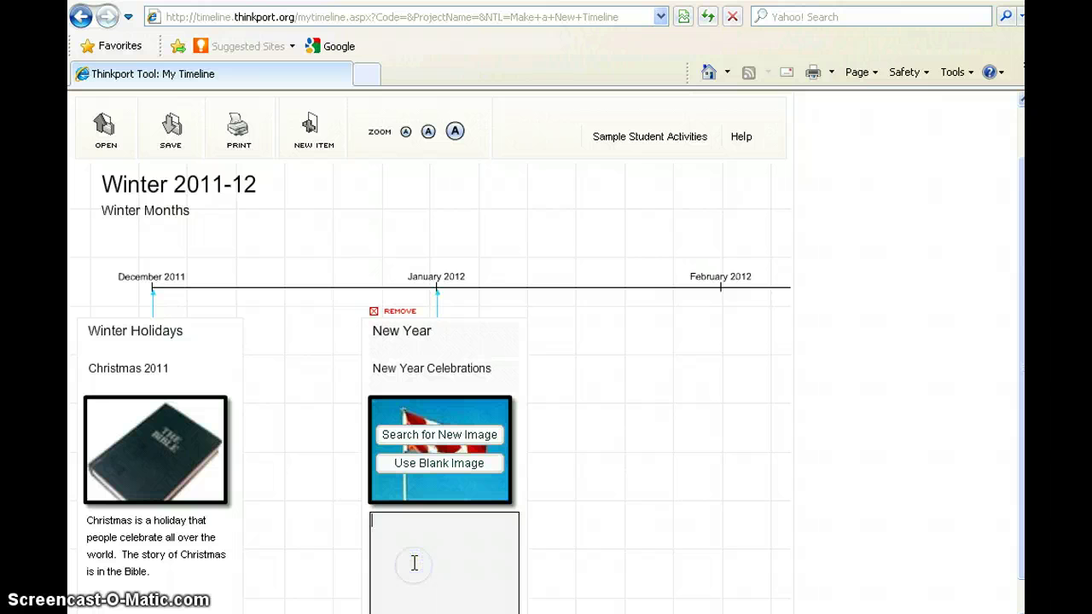
{"action": "type", "text": "In the country of Canada"}
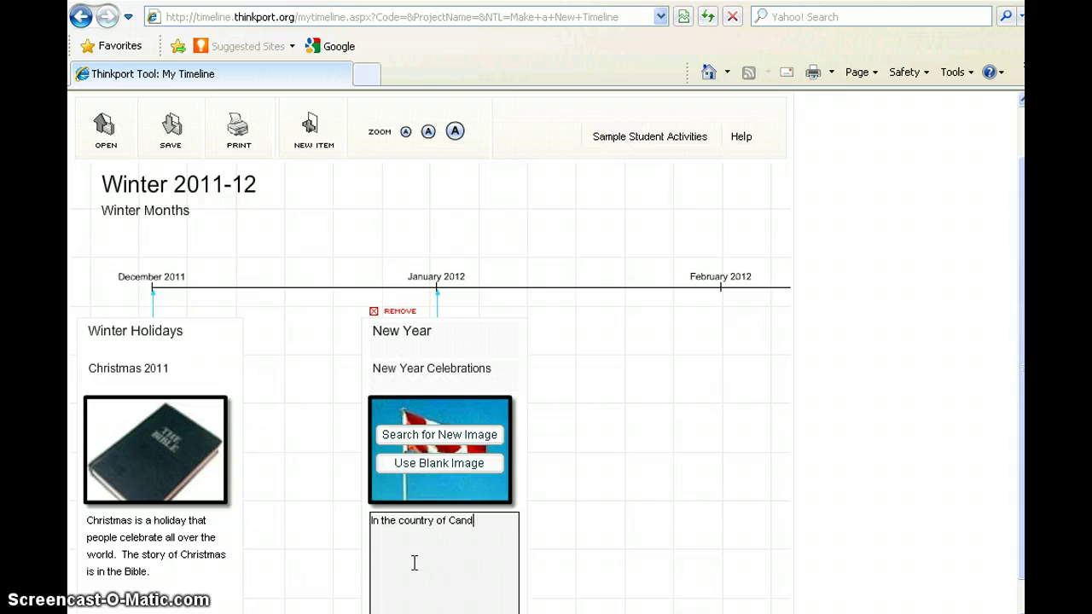
{"action": "type", "text": " they celebrate the new y"}
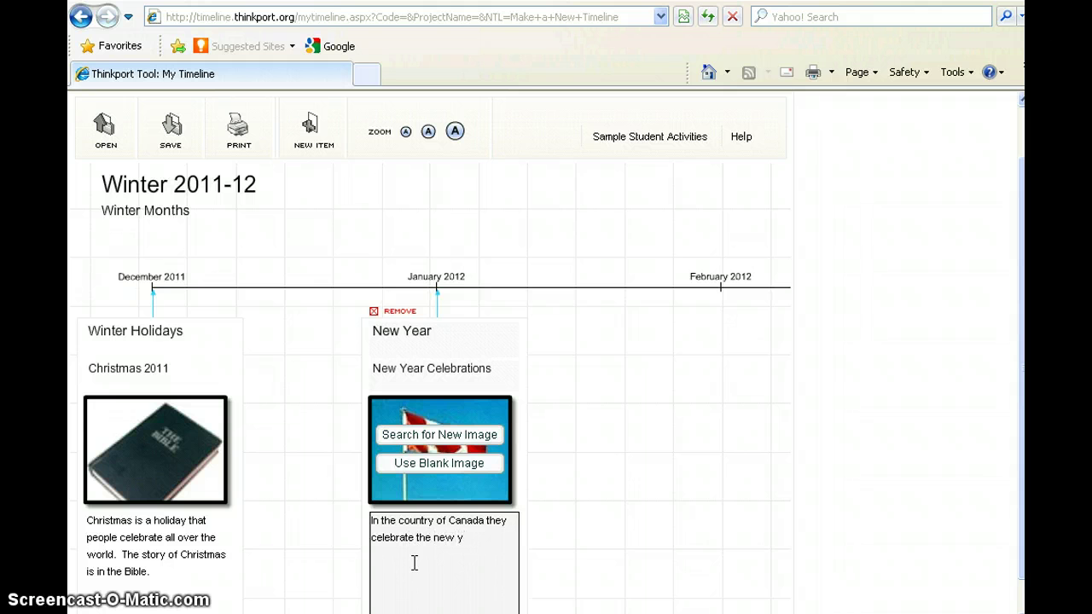
{"action": "key", "text": "BackSpace"}
{"action": "key", "text": "BackSpace"}
{"action": "key", "text": "BackSpace"}
{"action": "key", "text": "BackSpace"}
{"action": "type", "text": "New Year in many different ways."}
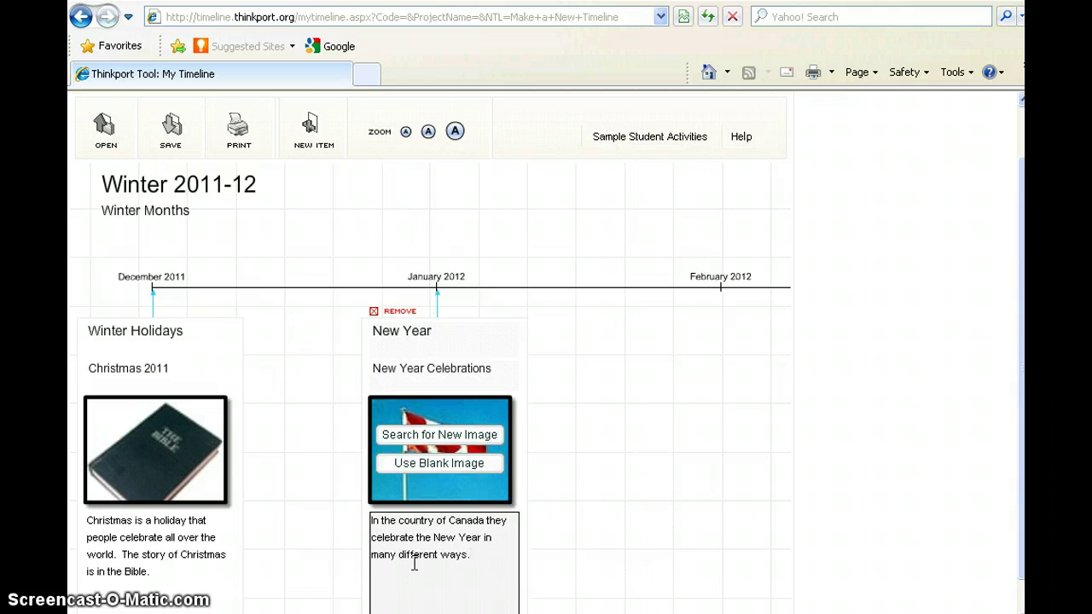
{"action": "left_click", "coordinate": [555, 465]}
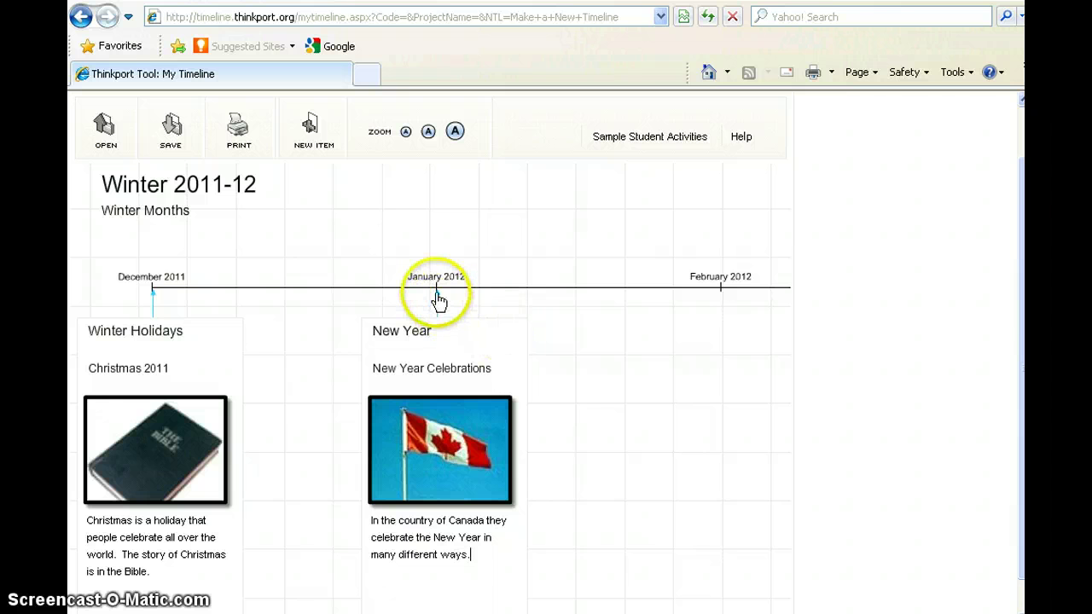
{"action": "left_click_drag", "start_coordinate": [438, 300], "coordinate": [531, 300]}
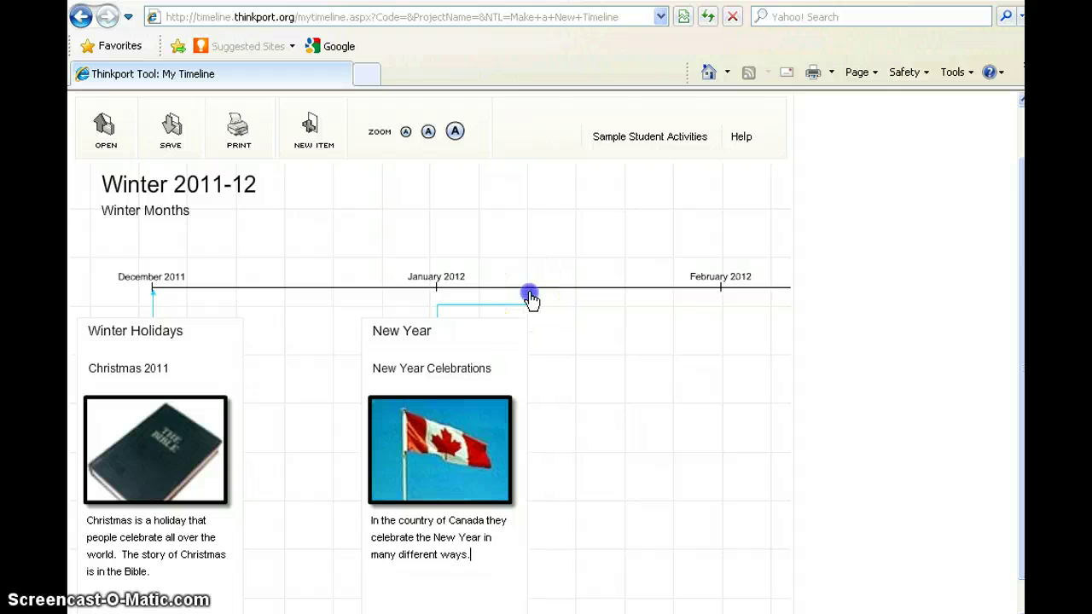
{"action": "mouse_move", "coordinate": [531, 299]}
{"action": "left_mouse_down"}
{"action": "mouse_move", "coordinate": [432, 302]}
{"action": "mouse_move", "coordinate": [440, 298]}
{"action": "left_mouse_up"}
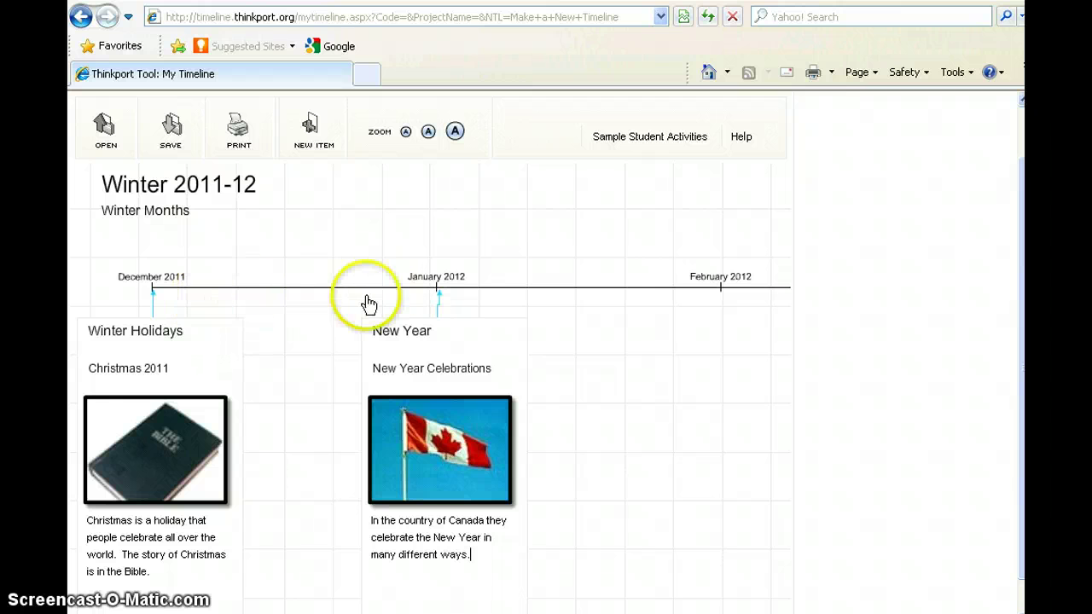
{"action": "left_click", "coordinate": [627, 283]}
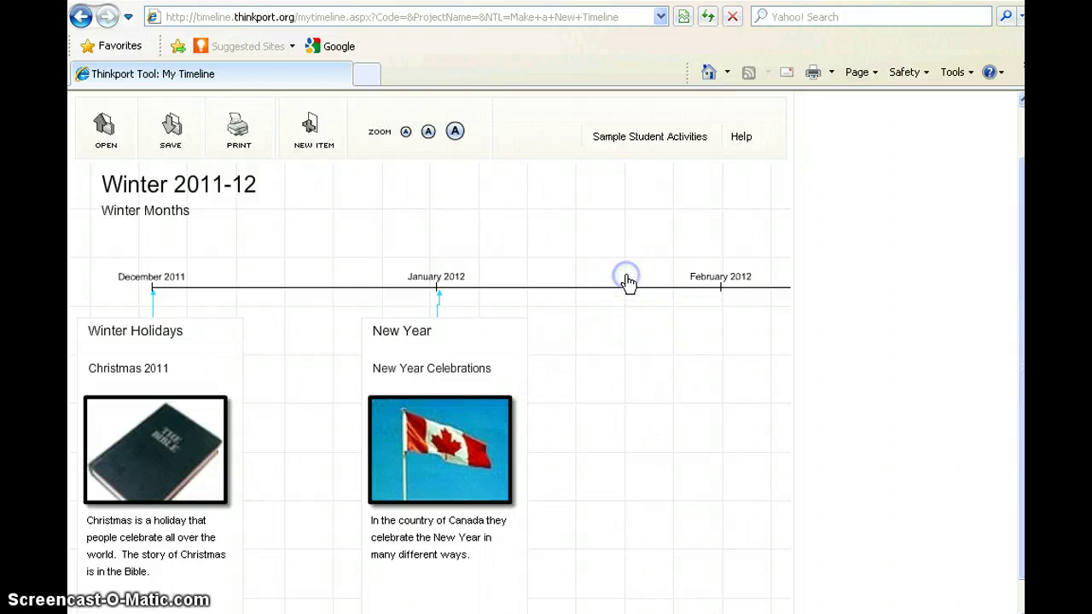
{"action": "left_click", "coordinate": [623, 273]}
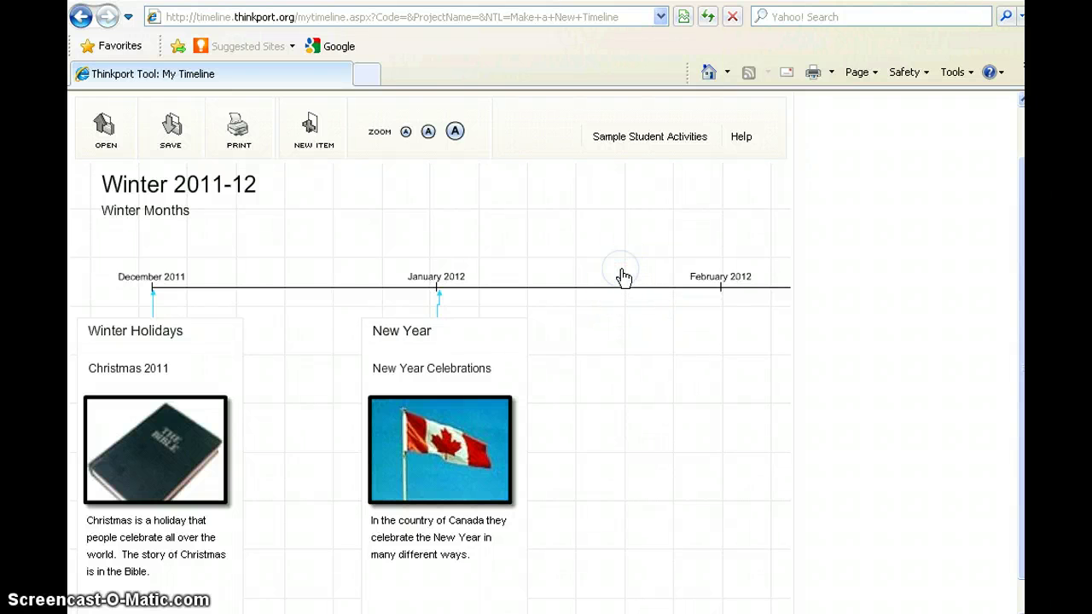
{"action": "left_click", "coordinate": [628, 293]}
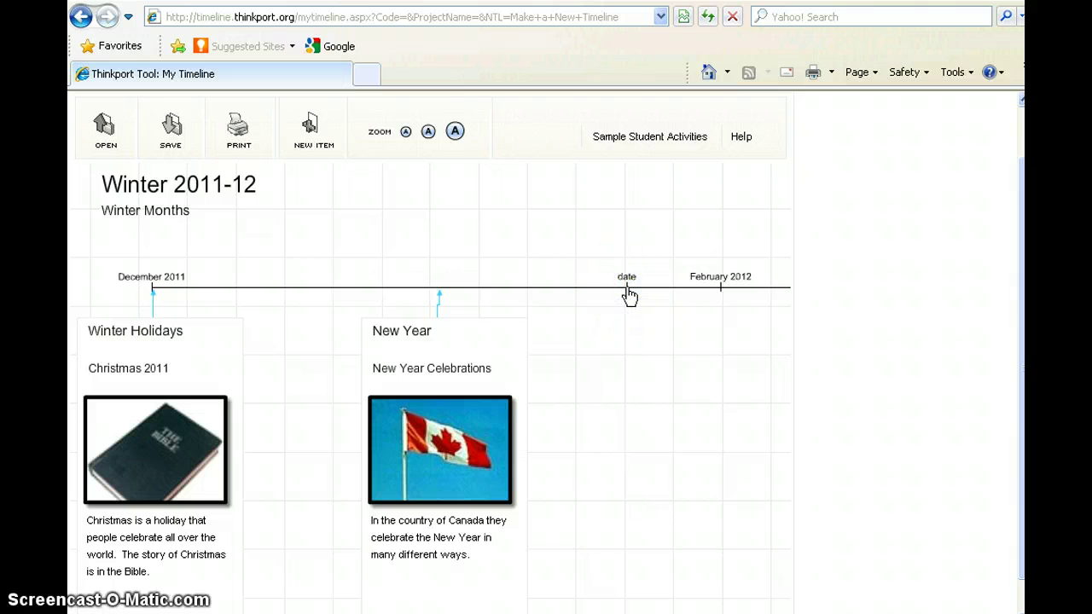
{"action": "left_click", "coordinate": [628, 290]}
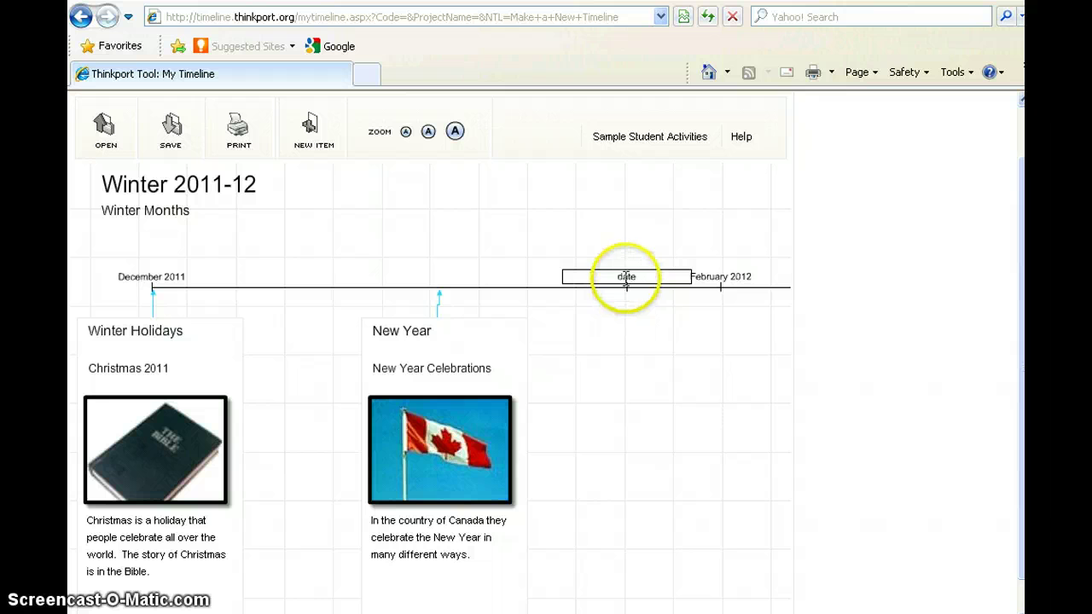
{"action": "left_click", "coordinate": [625, 276]}
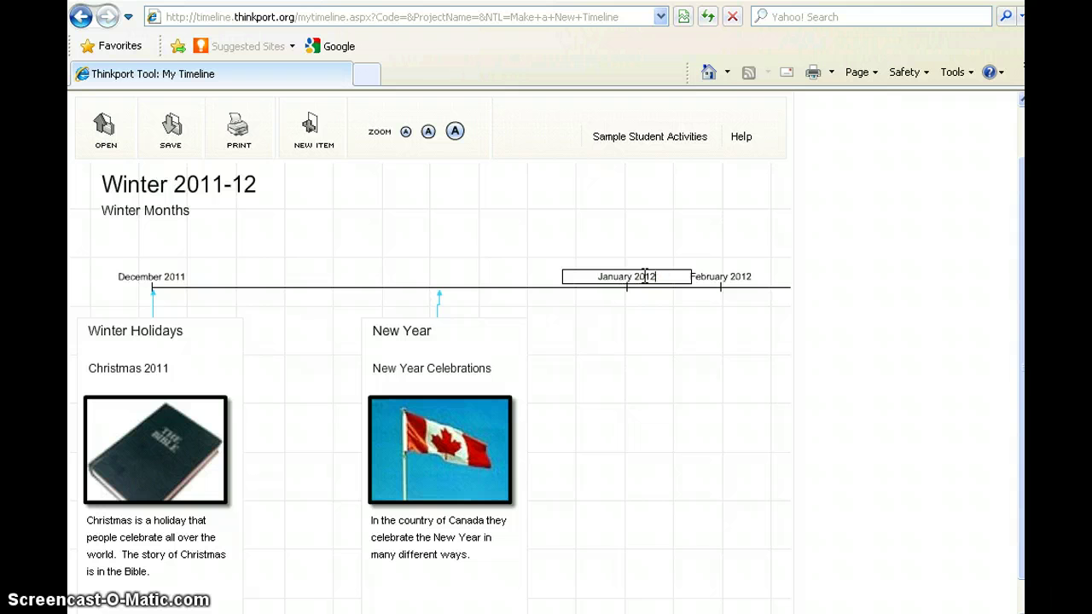
{"action": "left_click", "coordinate": [629, 336]}
{"action": "left_click", "coordinate": [629, 275]}
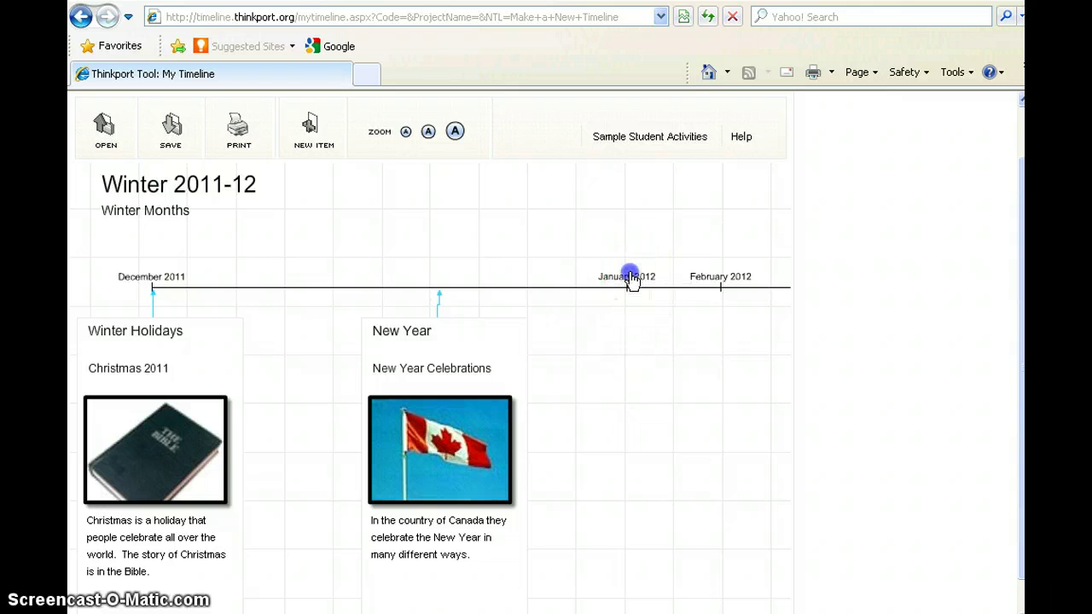
{"action": "left_click_drag", "start_coordinate": [630, 276], "coordinate": [437, 271]}
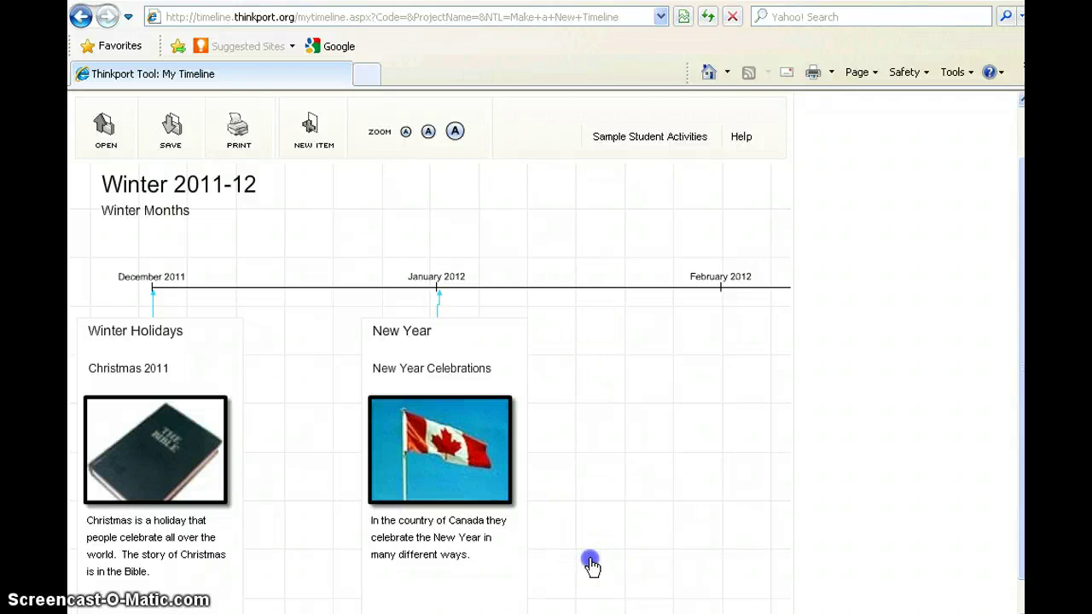
{"action": "left_click_drag", "start_coordinate": [590, 566], "coordinate": [507, 546]}
{"action": "left_click_drag", "start_coordinate": [713, 549], "coordinate": [395, 531]}
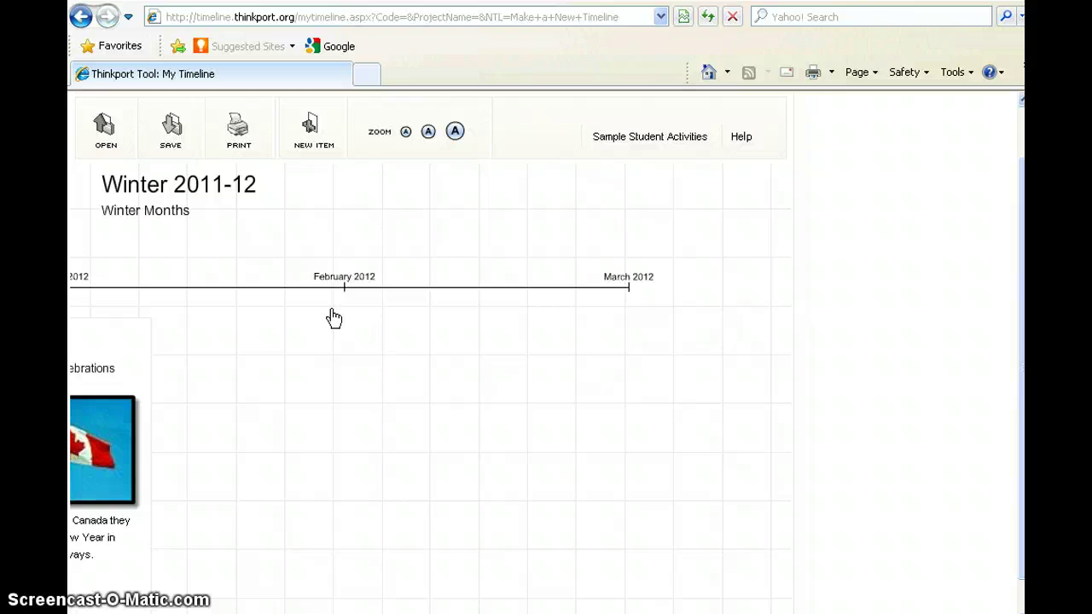
{"action": "left_click_drag", "start_coordinate": [310, 433], "coordinate": [769, 428]}
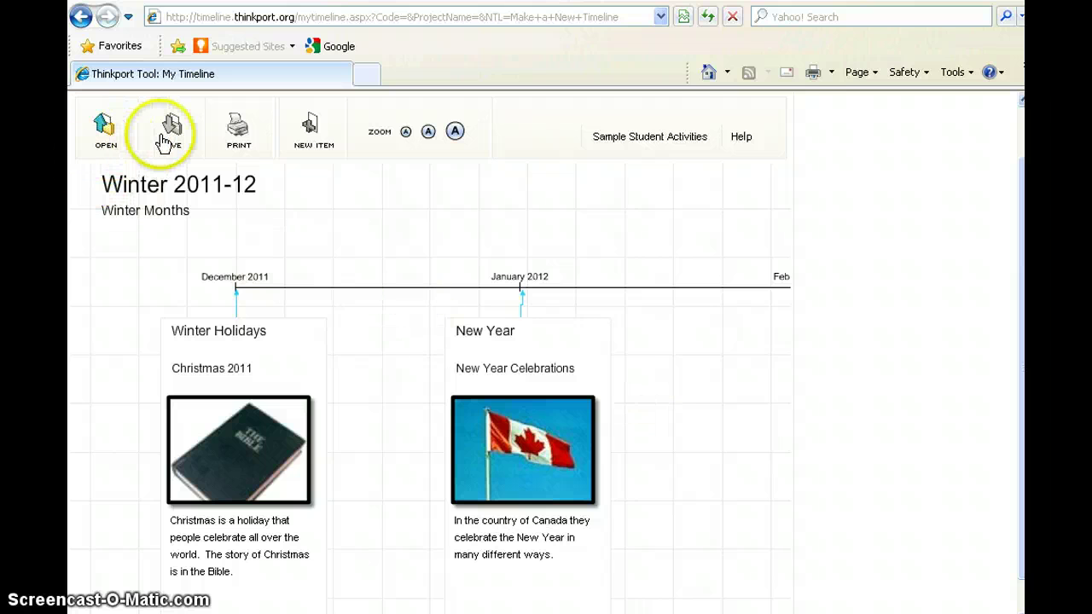
{"action": "left_click", "coordinate": [164, 143]}
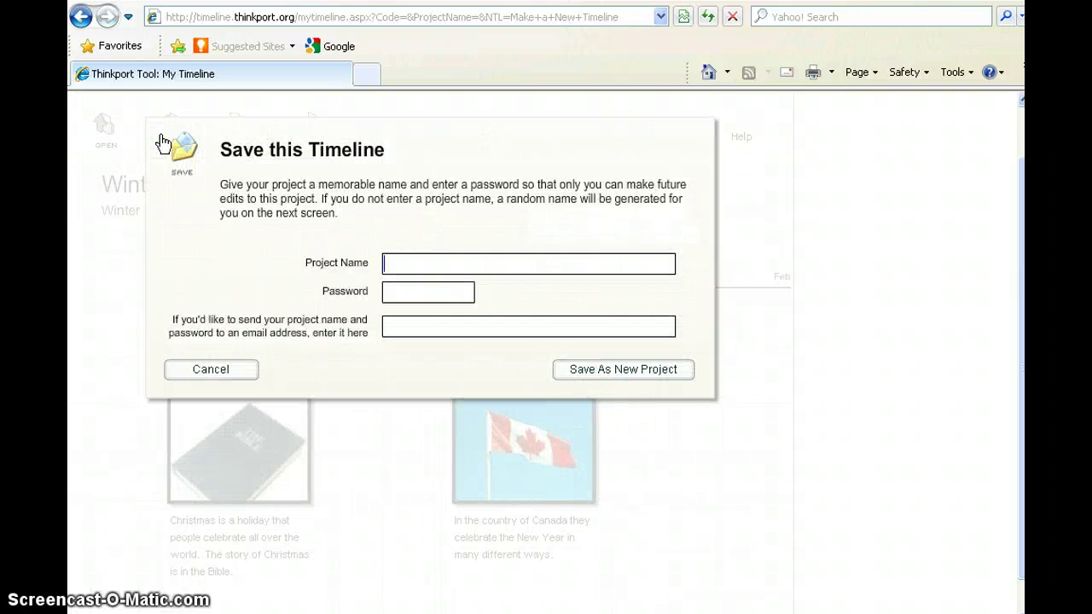
{"action": "type", "text": "Holiday Time"}
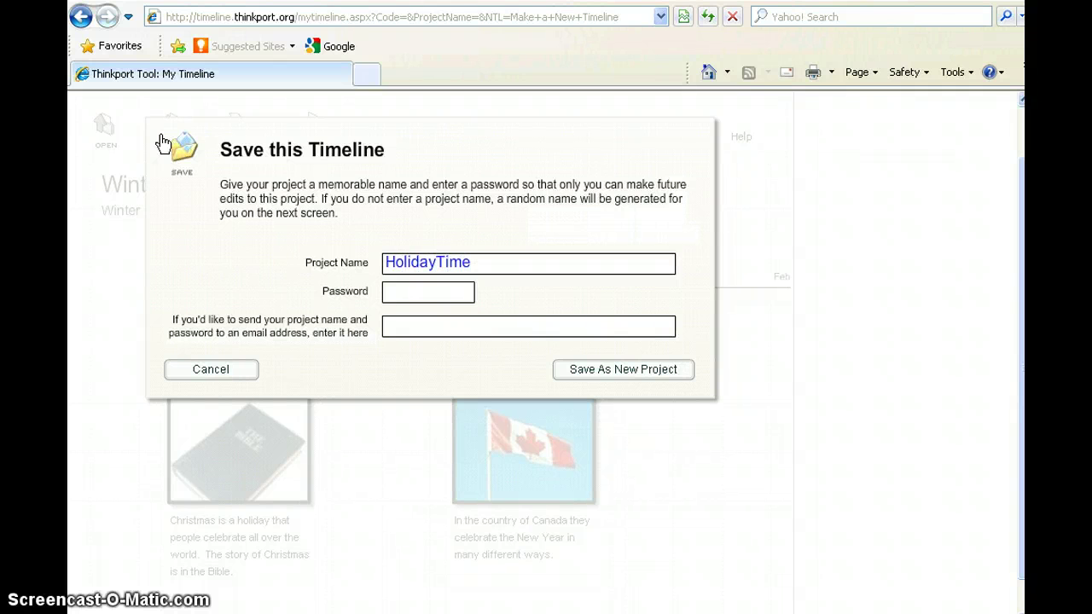
{"action": "left_click", "coordinate": [403, 297]}
{"action": "left_click", "coordinate": [400, 335]}
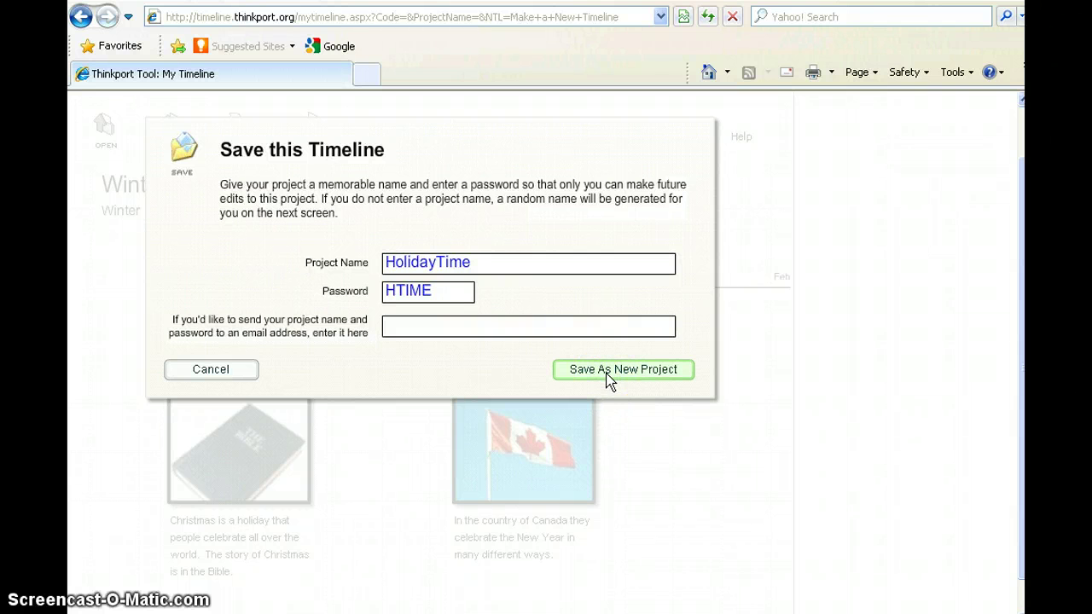
{"action": "left_click", "coordinate": [609, 376]}
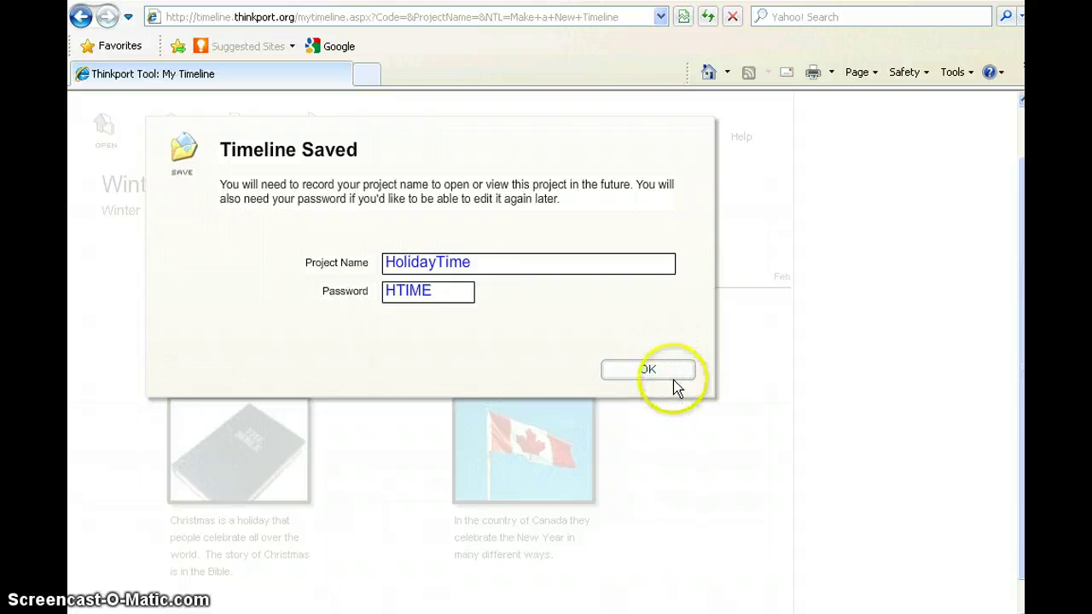
{"action": "left_click", "coordinate": [662, 373]}
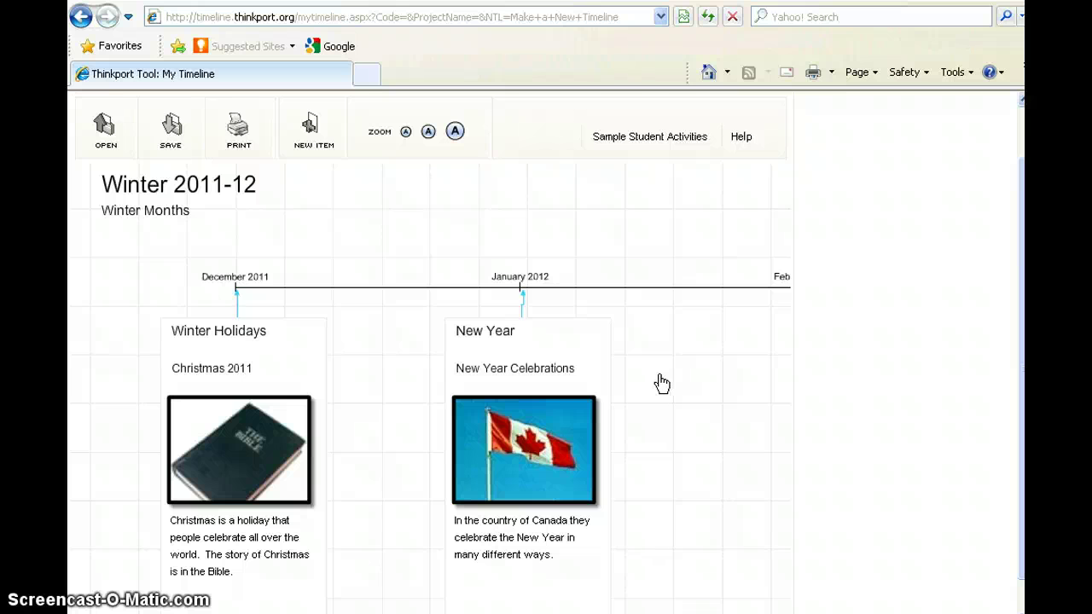
Return to the start page and create a new blank timeline without the setup wizard.
{"action": "scroll", "coordinate": [692, 208], "scroll_direction": "up", "scroll_amount": 2}
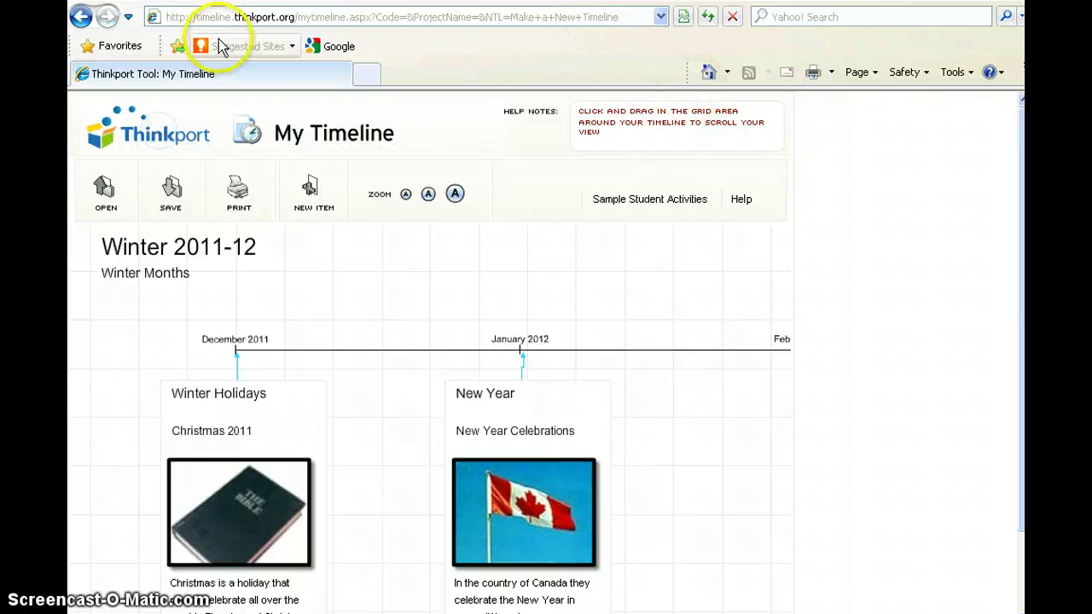
{"action": "left_click", "coordinate": [79, 20]}
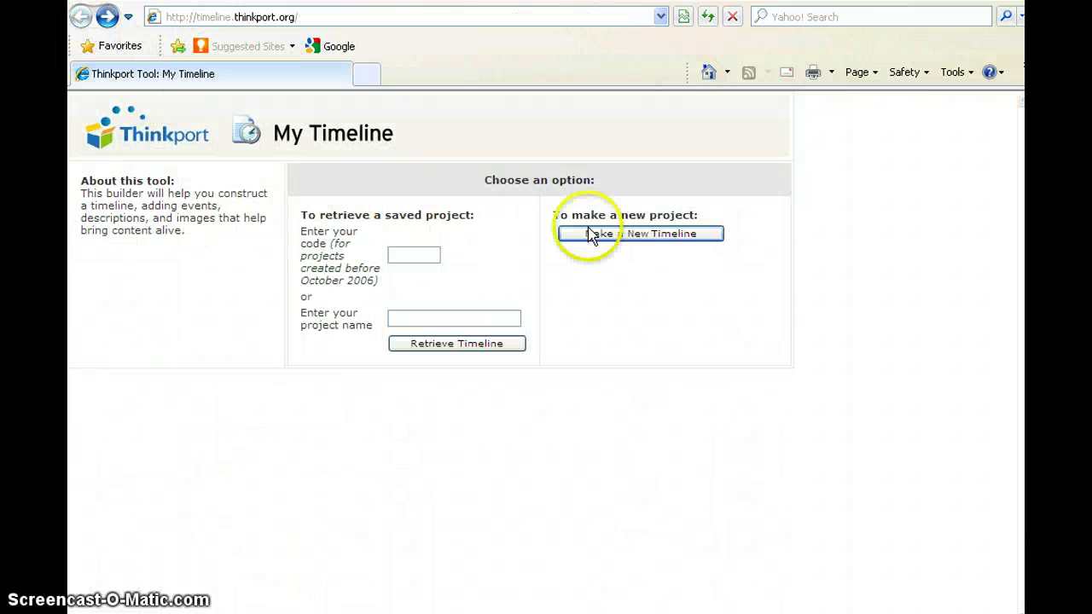
{"action": "left_click", "coordinate": [689, 235]}
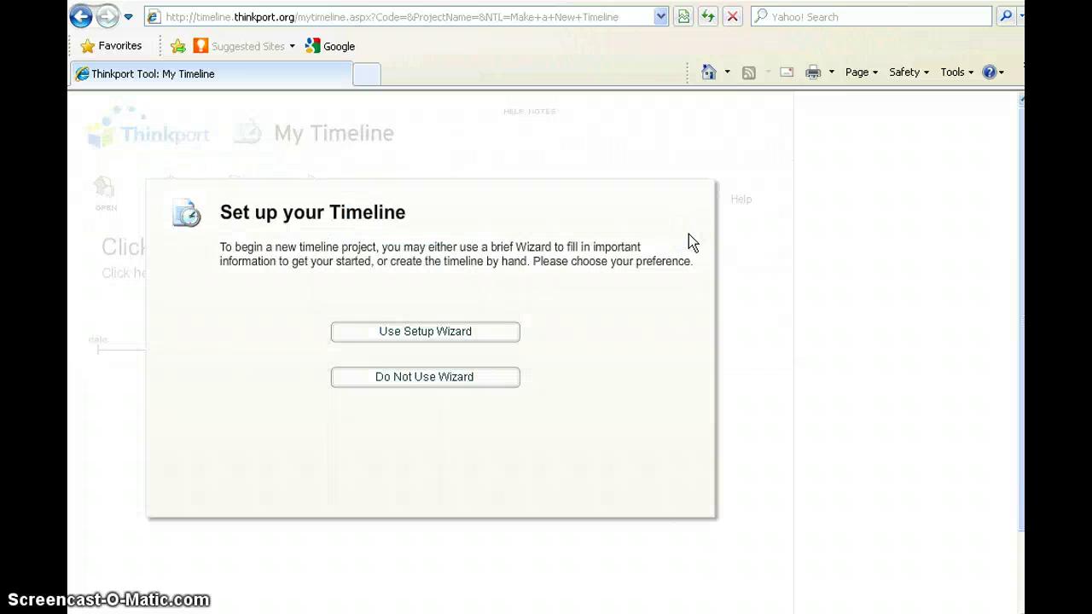
{"action": "left_click", "coordinate": [479, 381]}
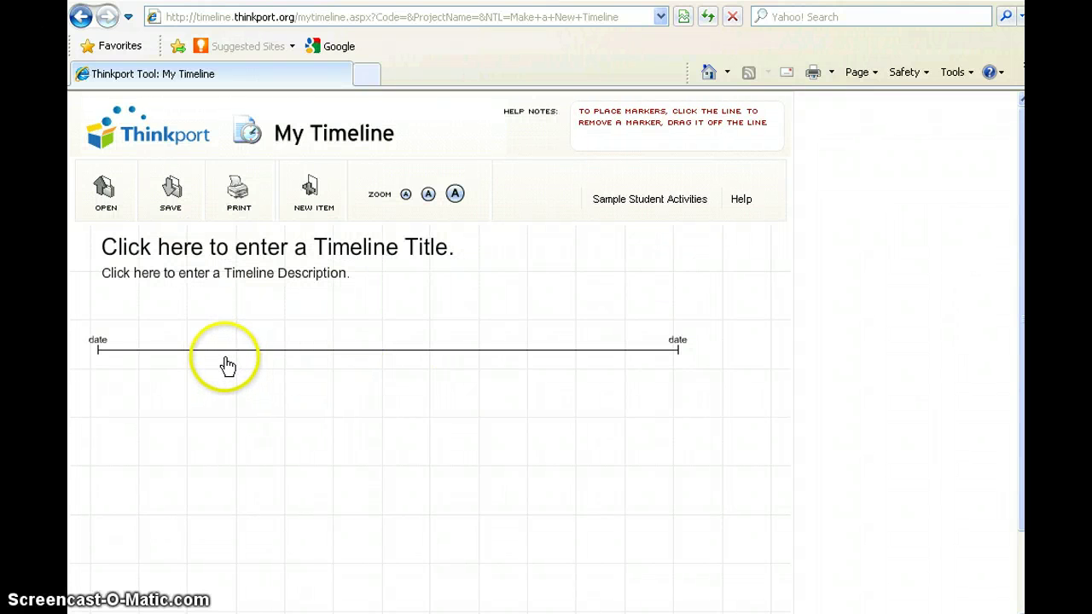
Add two markers to the line and label the first two 'Birth 1990' and 'Adopted 1990'.
{"action": "left_click", "coordinate": [234, 351]}
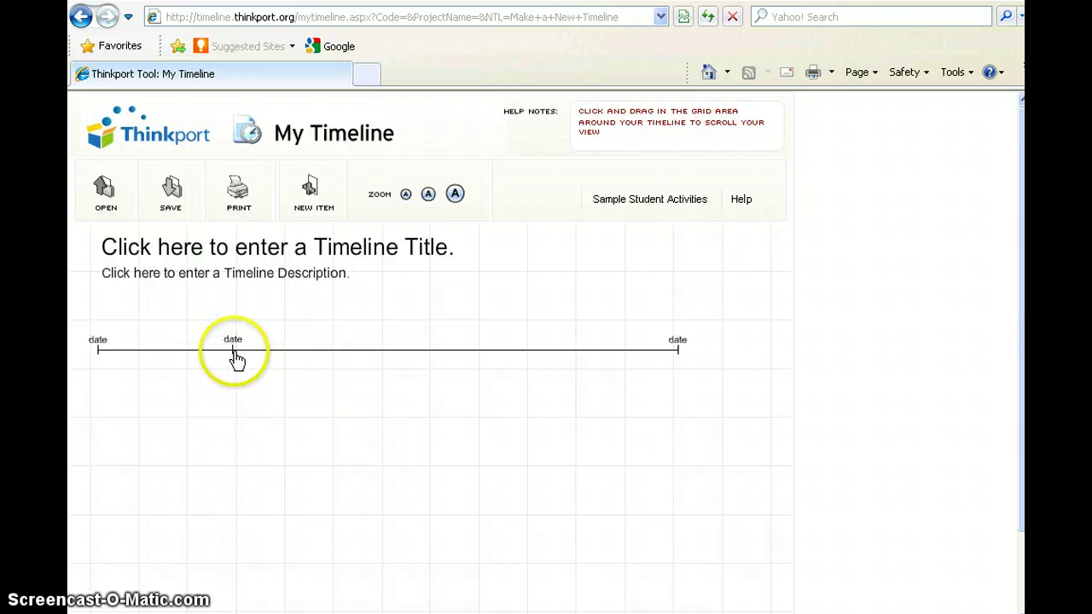
{"action": "left_click", "coordinate": [430, 355]}
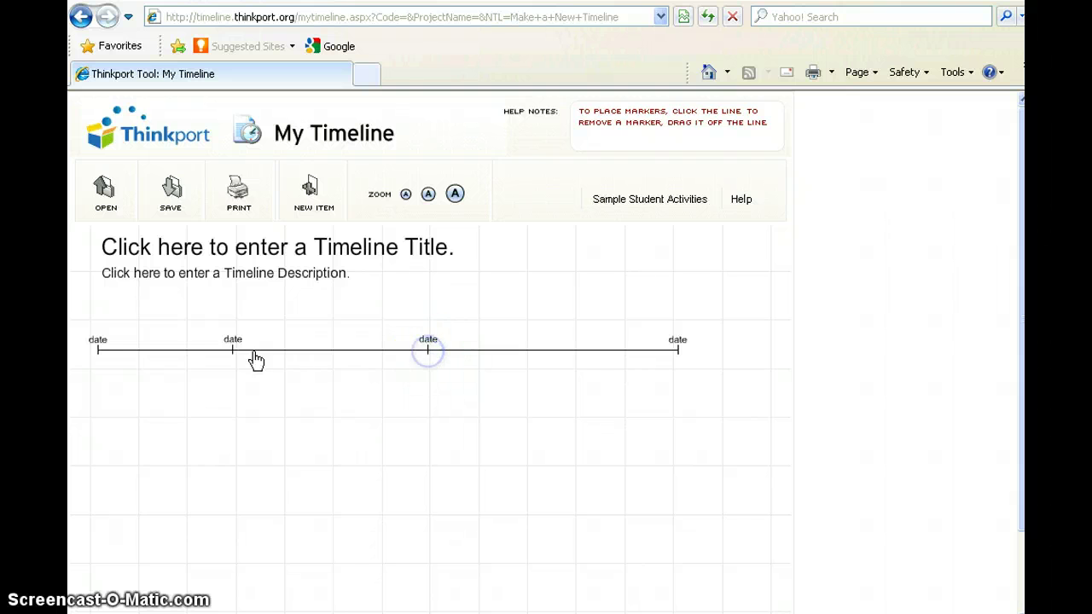
{"action": "left_click", "coordinate": [99, 341]}
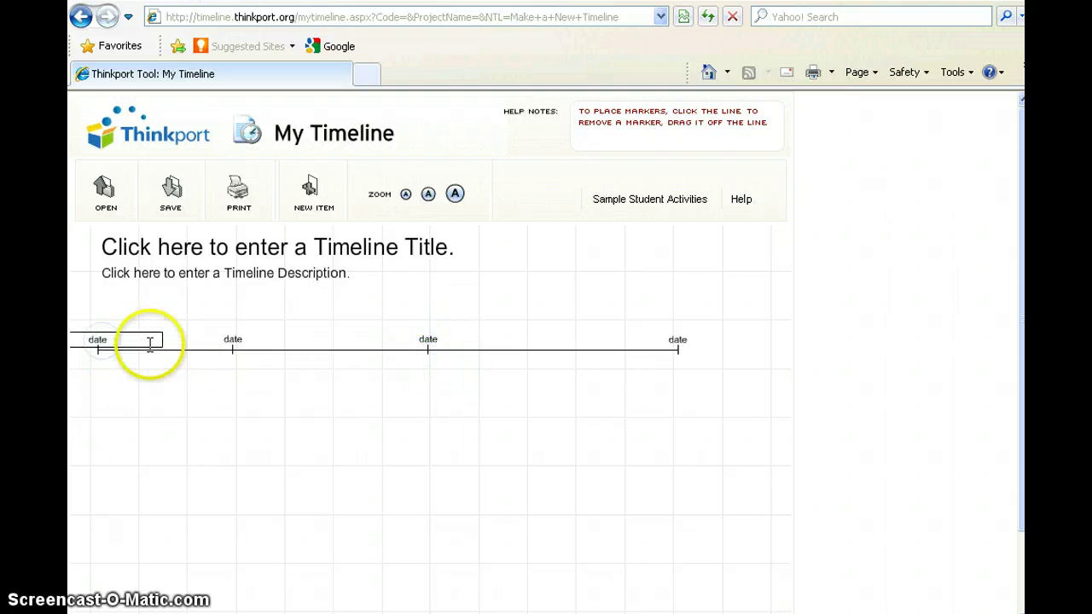
{"action": "left_click", "coordinate": [139, 341]}
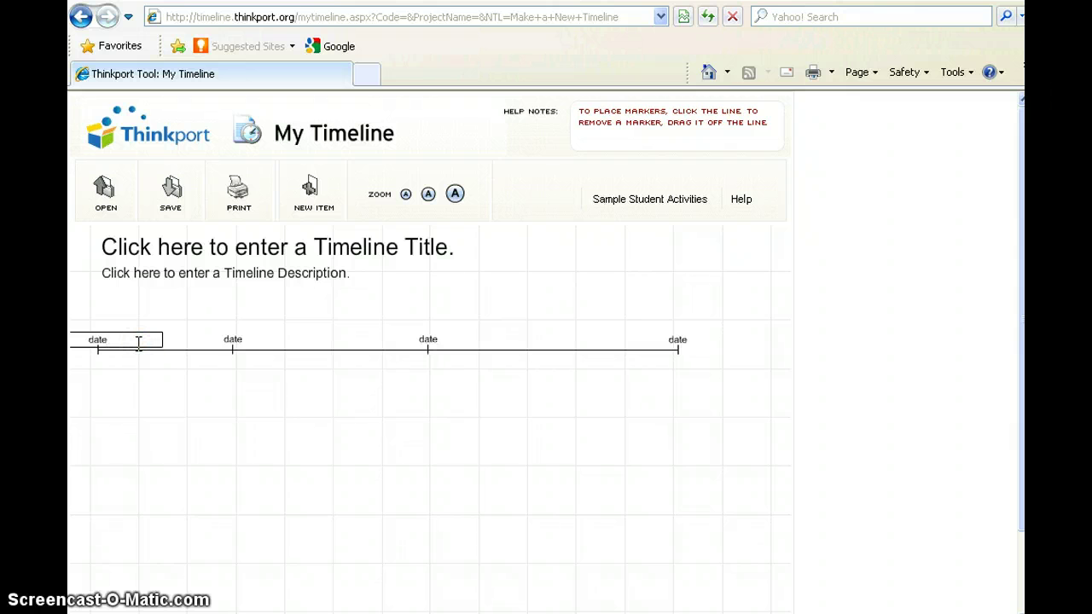
{"action": "key", "text": "BackSpace"}
{"action": "key", "text": "BackSpace"}
{"action": "key", "text": "BackSpace"}
{"action": "key", "text": "BackSpace"}
{"action": "type", "text": "Birth"}
{"action": "type", "text": "1990"}
{"action": "left_click", "coordinate": [233, 345]}
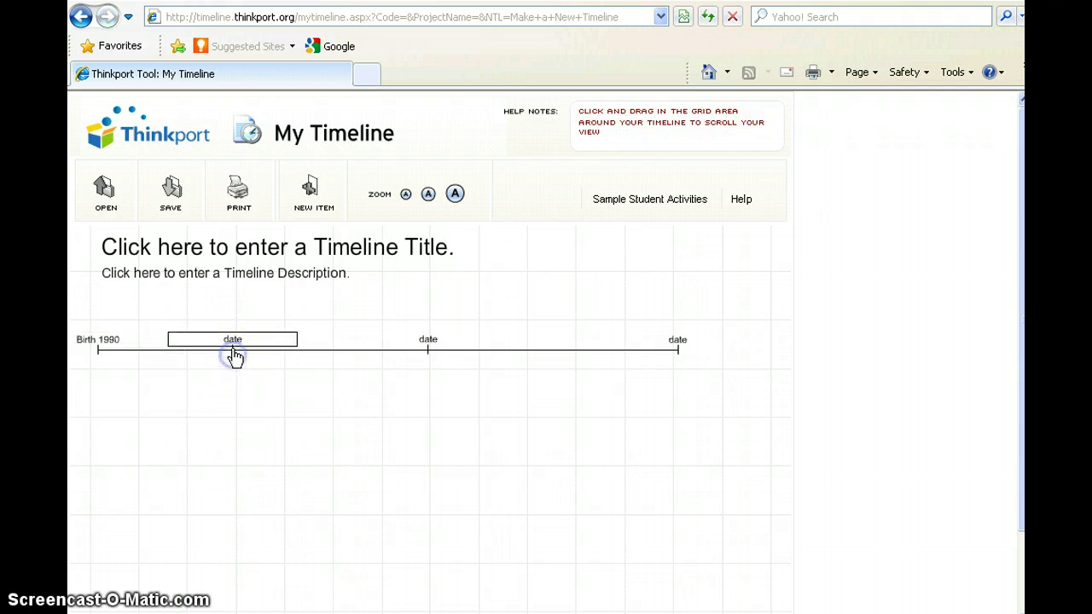
{"action": "type", "text": "A"}
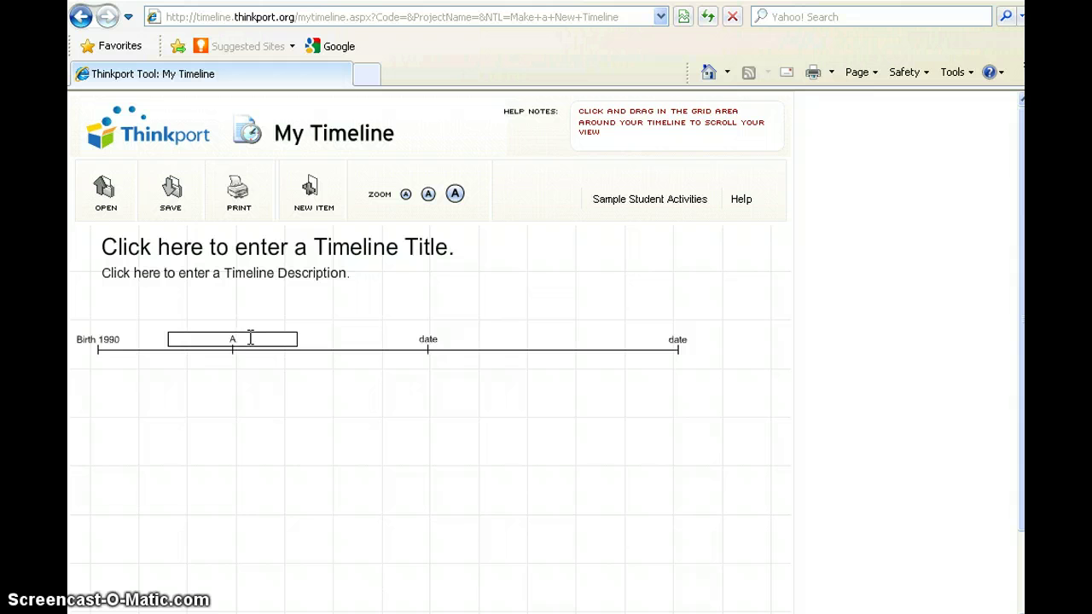
{"action": "type", "text": "dopted 1990"}
Label the last two markers 'PBS TV Show 1992' and 'Retirement 2000'.
{"action": "left_click", "coordinate": [432, 342]}
{"action": "left_click", "coordinate": [445, 337]}
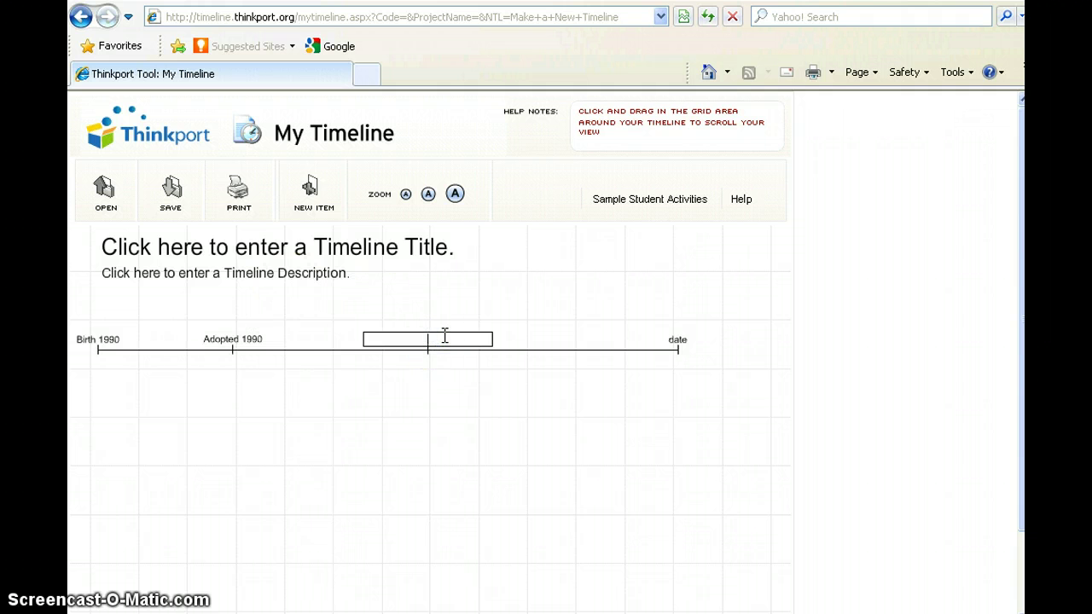
{"action": "type", "text": "PBS TV Show 1992"}
{"action": "left_click", "coordinate": [686, 340]}
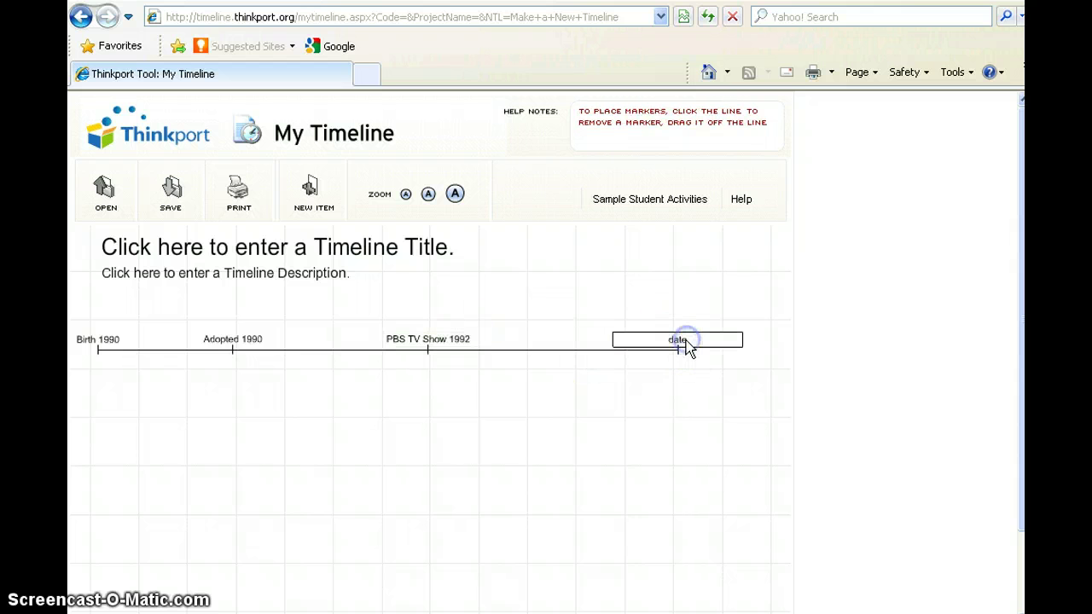
{"action": "left_click", "coordinate": [688, 337]}
{"action": "key", "text": "BackSpace"}
{"action": "key", "text": "BackSpace"}
{"action": "key", "text": "BackSpace"}
{"action": "key", "text": "BackSpace"}
{"action": "type", "text": "Retirement 2000"}
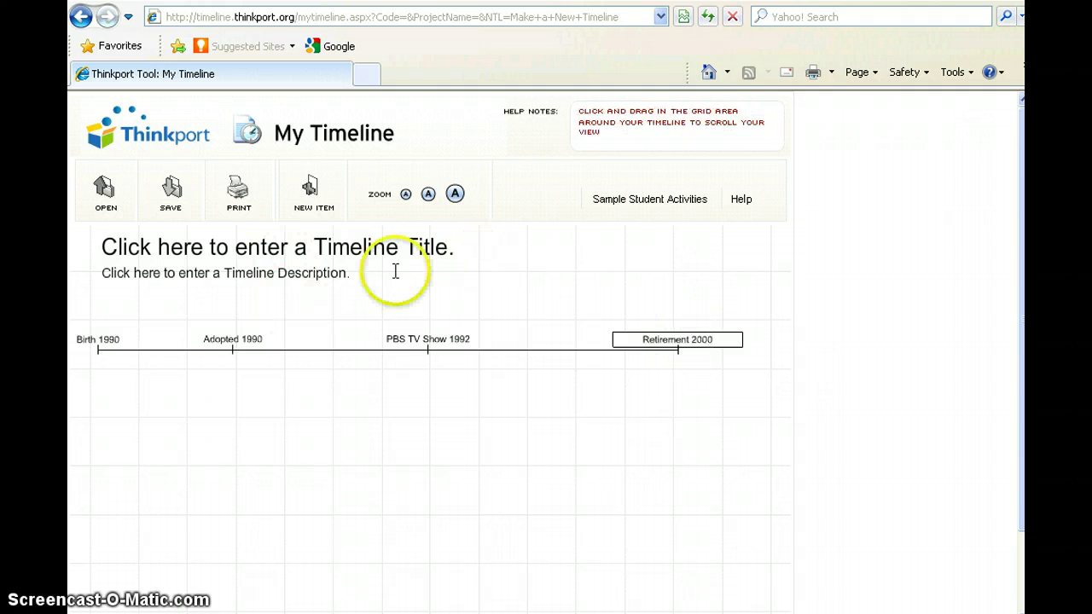
Title the timeline 'Clifford the Big Red Dog'.
{"action": "left_click", "coordinate": [441, 238]}
{"action": "type", "text": "C"}
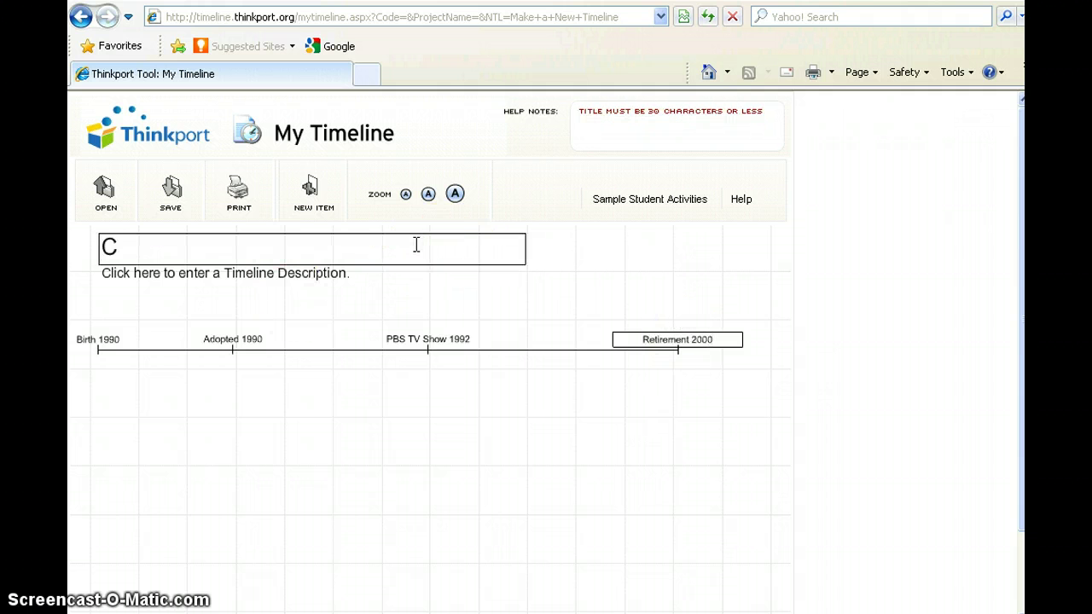
{"action": "type", "text": "lifford t"}
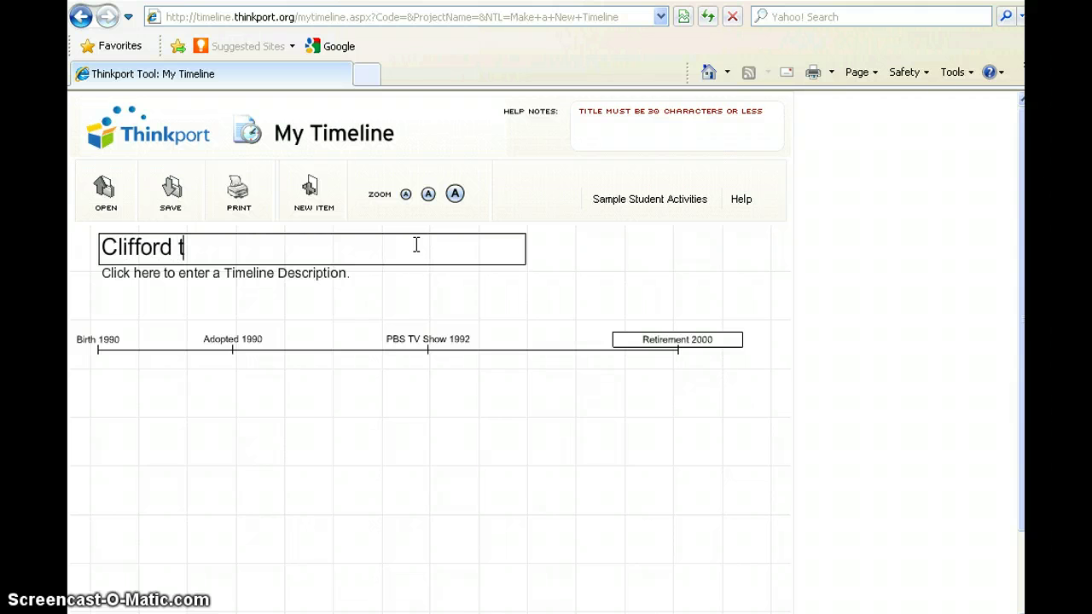
{"action": "type", "text": "he Big Rea"}
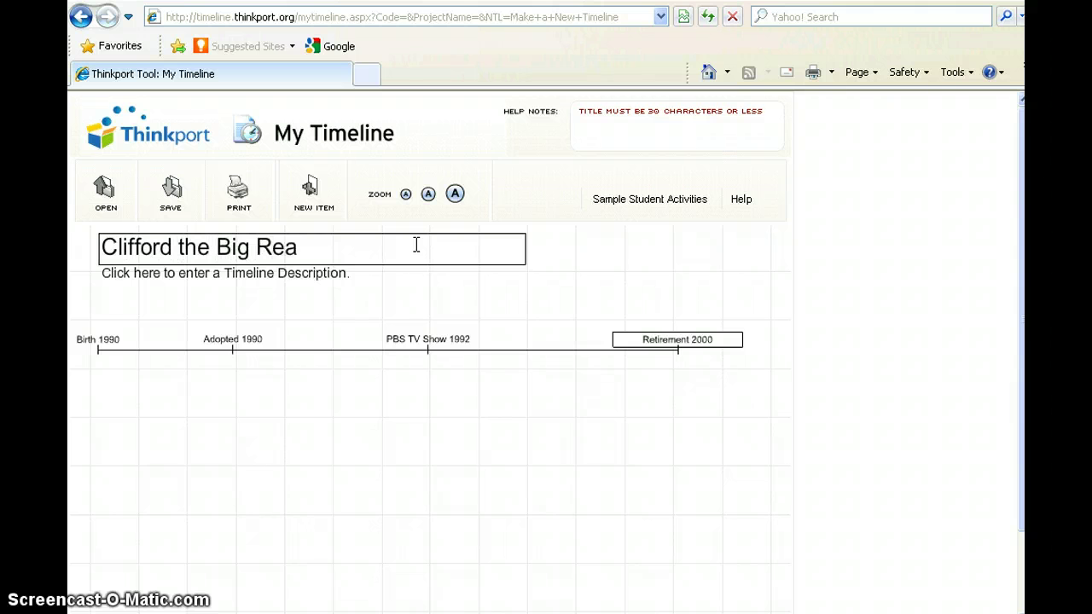
{"action": "key", "text": "BackSpace"}
{"action": "key", "text": "BackSpace"}
{"action": "type", "text": "ed Dog"}
Enter the timeline description 'This history of Clifford the Big Red Dog'.
{"action": "left_click", "coordinate": [239, 286]}
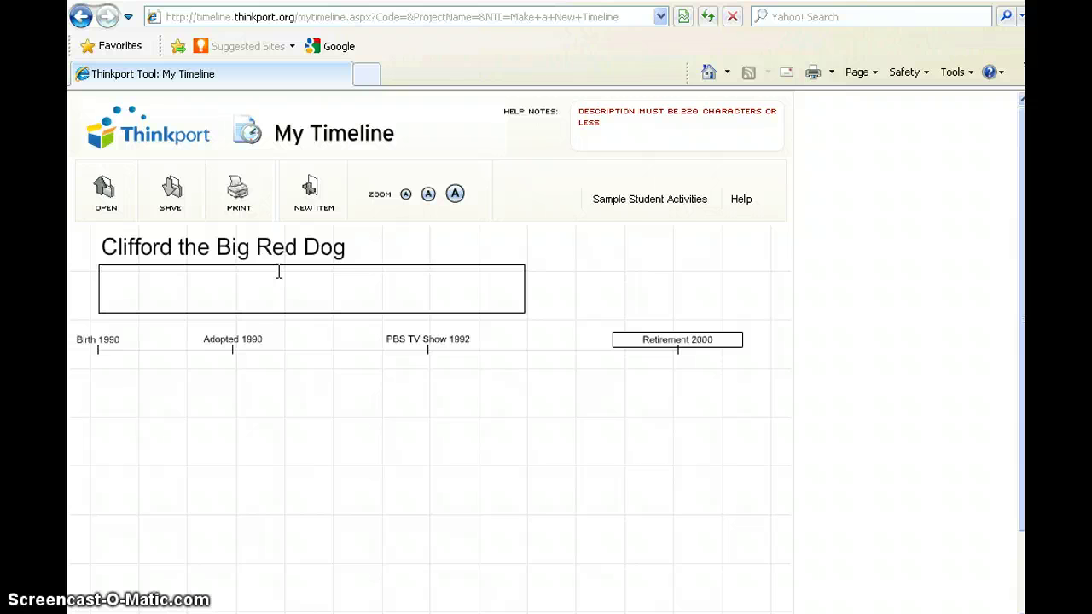
{"action": "type", "text": "This history of Cl"}
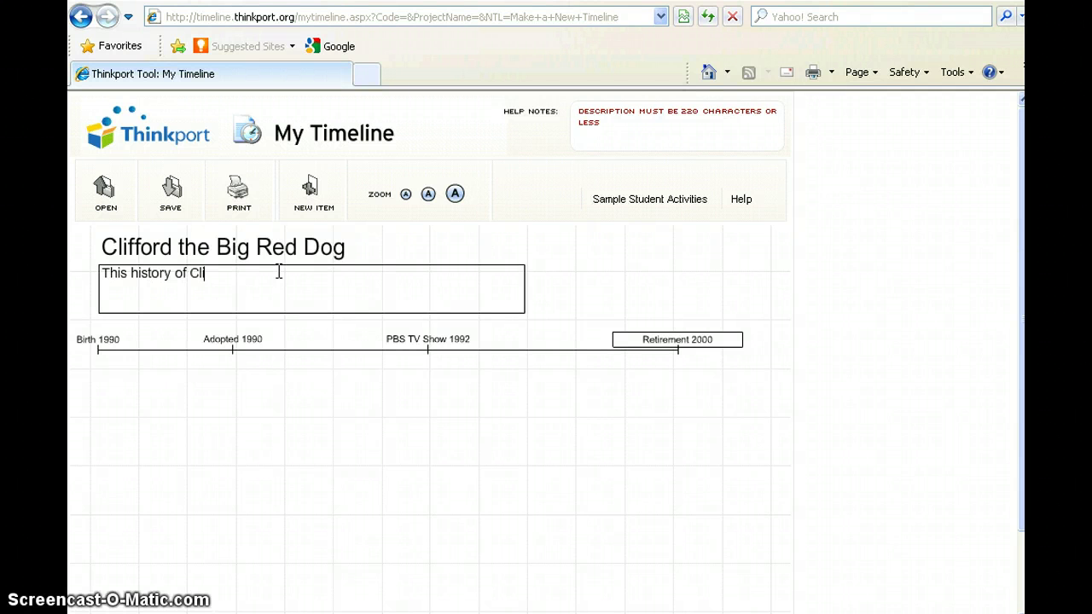
{"action": "type", "text": "ifford the"}
{"action": "key", "text": "BackSpace"}
{"action": "key", "text": "BackSpace"}
{"action": "key", "text": "BackSpace"}
{"action": "key", "text": "BackSpace"}
{"action": "type", "text": "the Big Read D"}
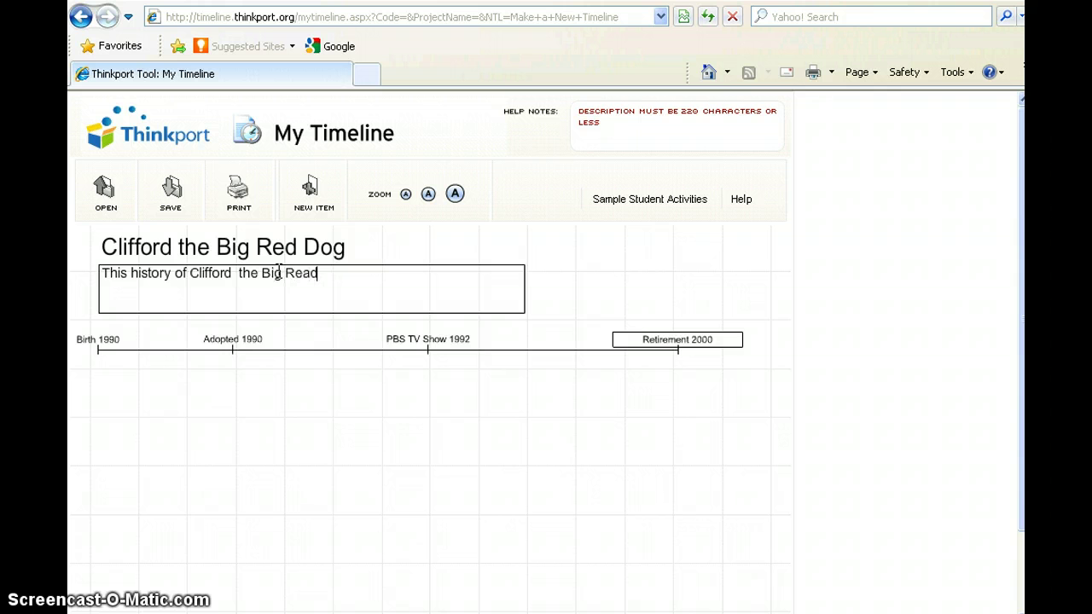
{"action": "key", "text": "BackSpace"}
{"action": "key", "text": "BackSpace"}
{"action": "key", "text": "BackSpace"}
{"action": "key", "text": "BackSpace"}
{"action": "type", "text": "d Do"}
{"action": "left_click", "coordinate": [211, 434]}
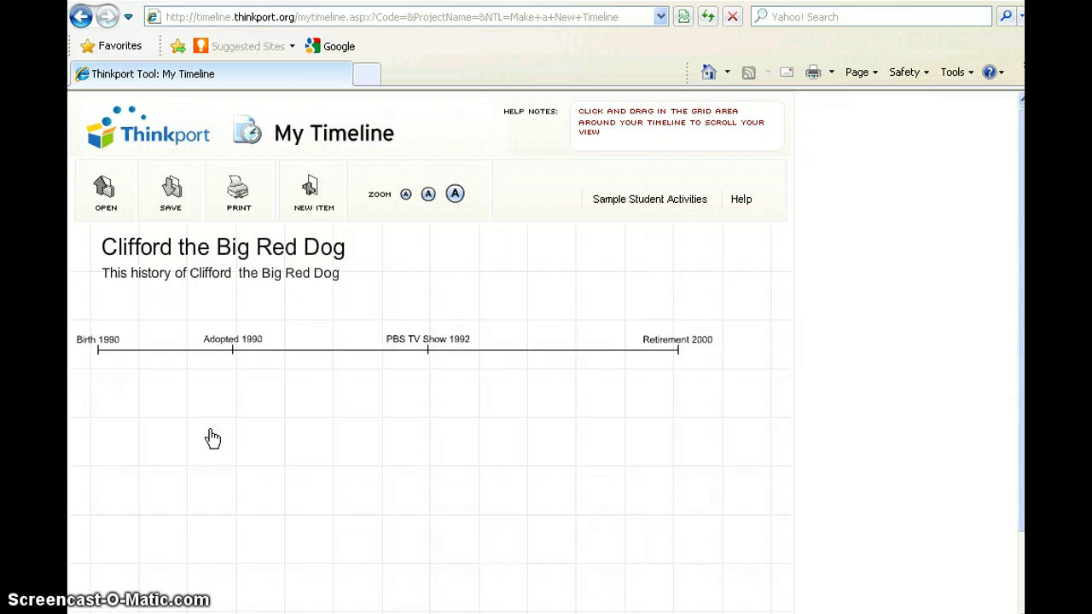
Add an event card at the Birth 1990 marker and search My Idea Box for images.
{"action": "left_click", "coordinate": [99, 361]}
{"action": "left_click", "coordinate": [297, 209]}
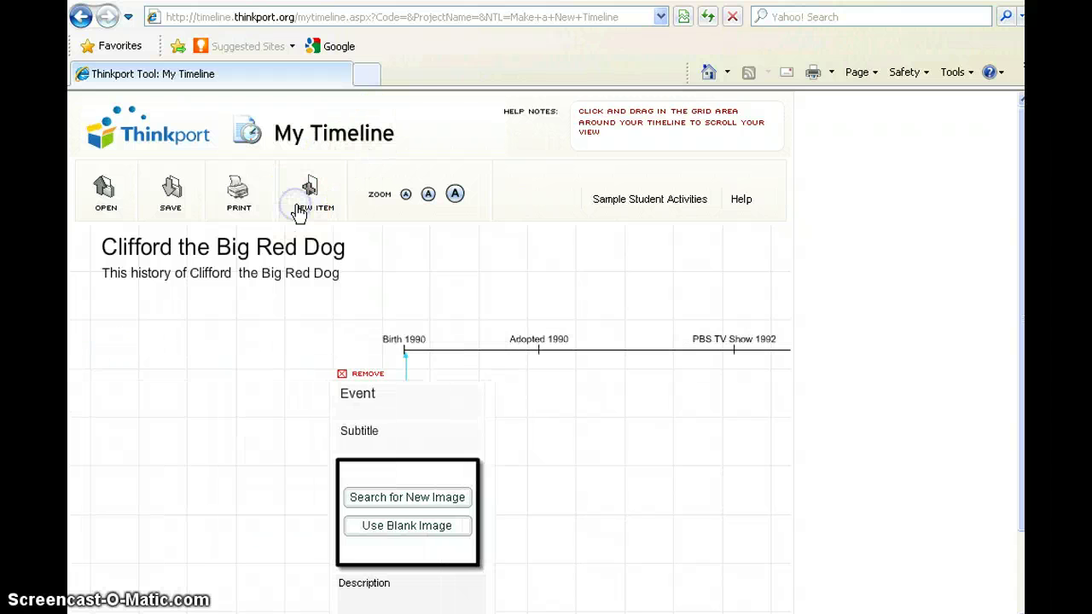
{"action": "left_click", "coordinate": [434, 505]}
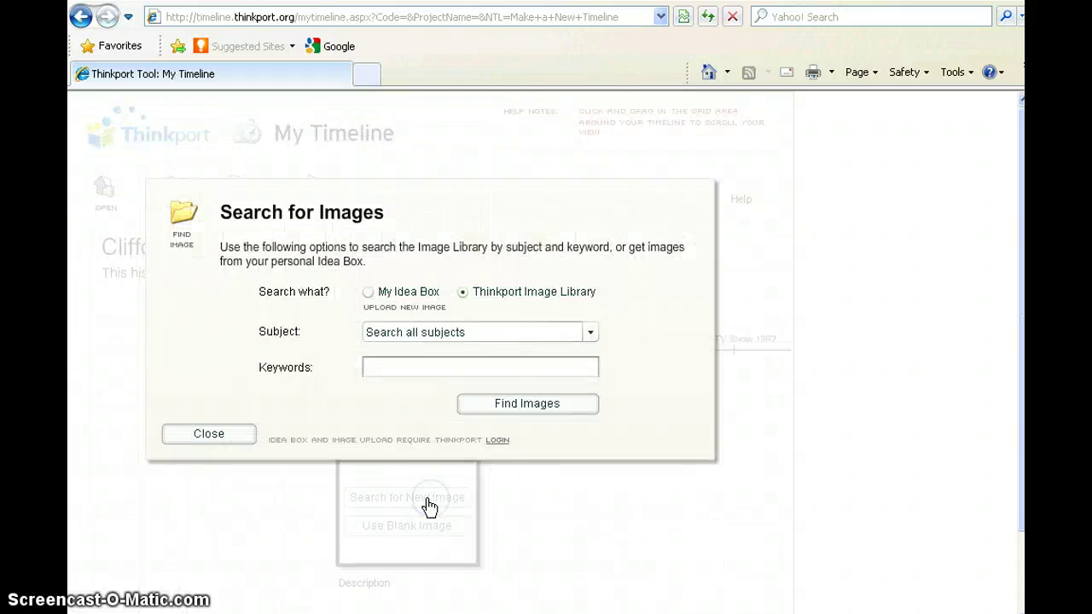
{"action": "left_click", "coordinate": [367, 292]}
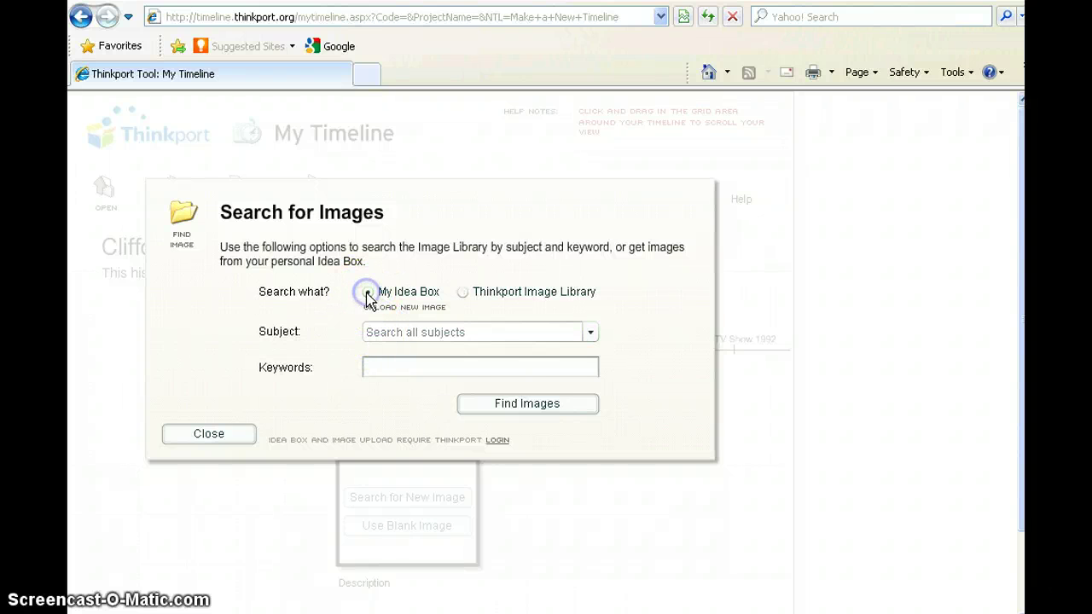
{"action": "left_click", "coordinate": [538, 413]}
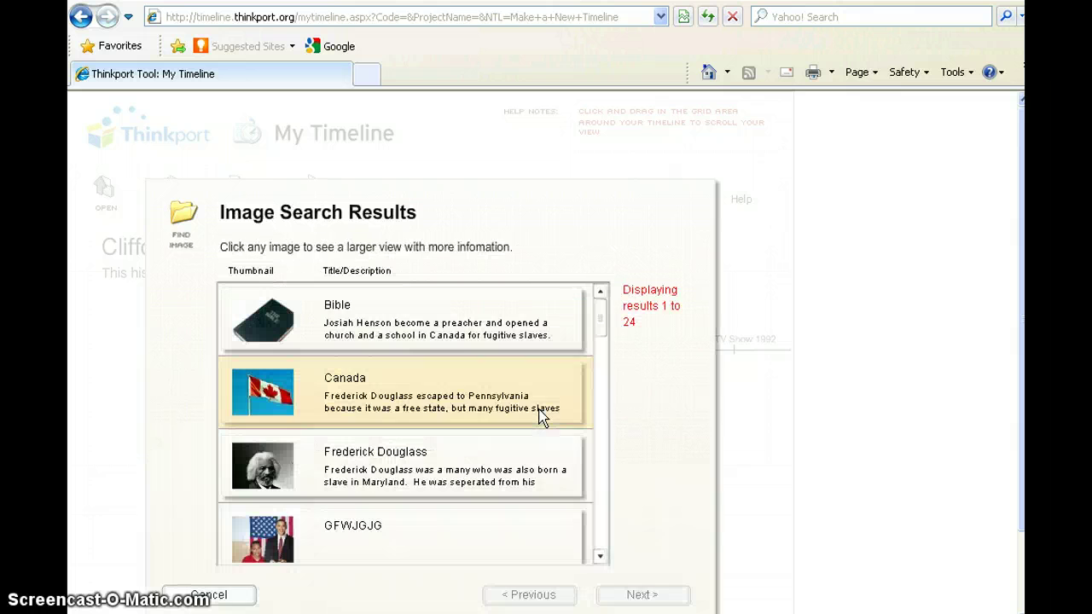
Choose the Williamsburg 1 house photo as the event card's image.
{"action": "scroll", "coordinate": [539, 416], "scroll_direction": "down", "scroll_amount": 3}
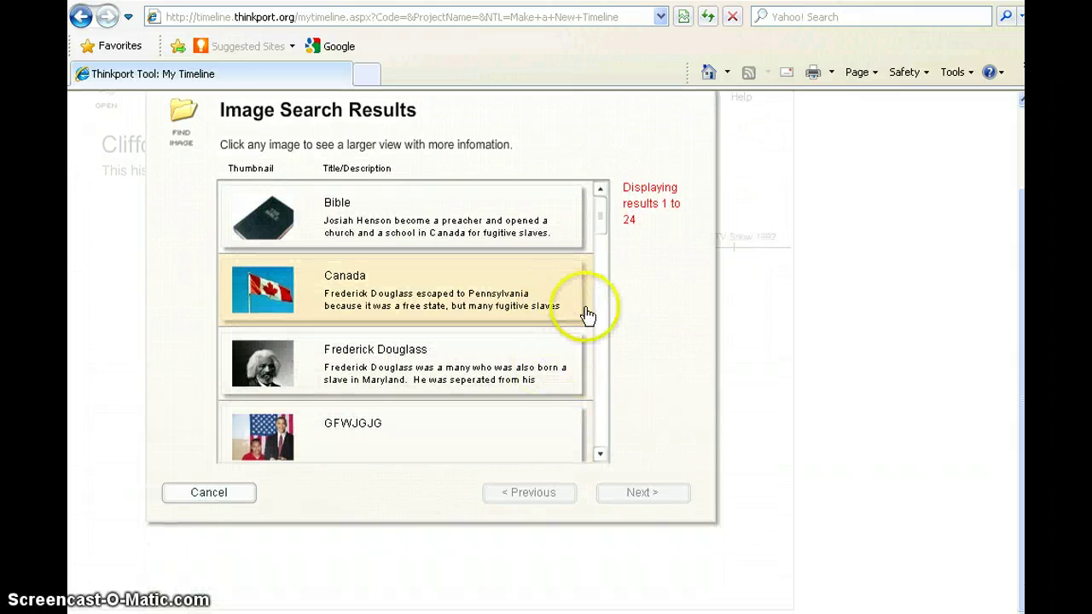
{"action": "left_click_drag", "start_coordinate": [606, 238], "coordinate": [622, 419]}
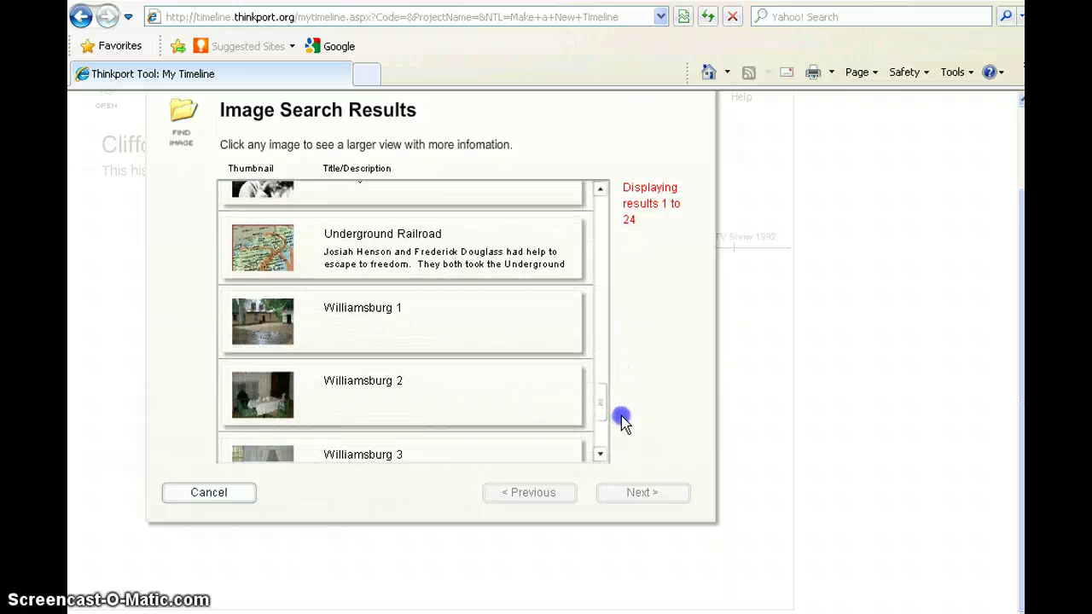
{"action": "left_click", "coordinate": [415, 323]}
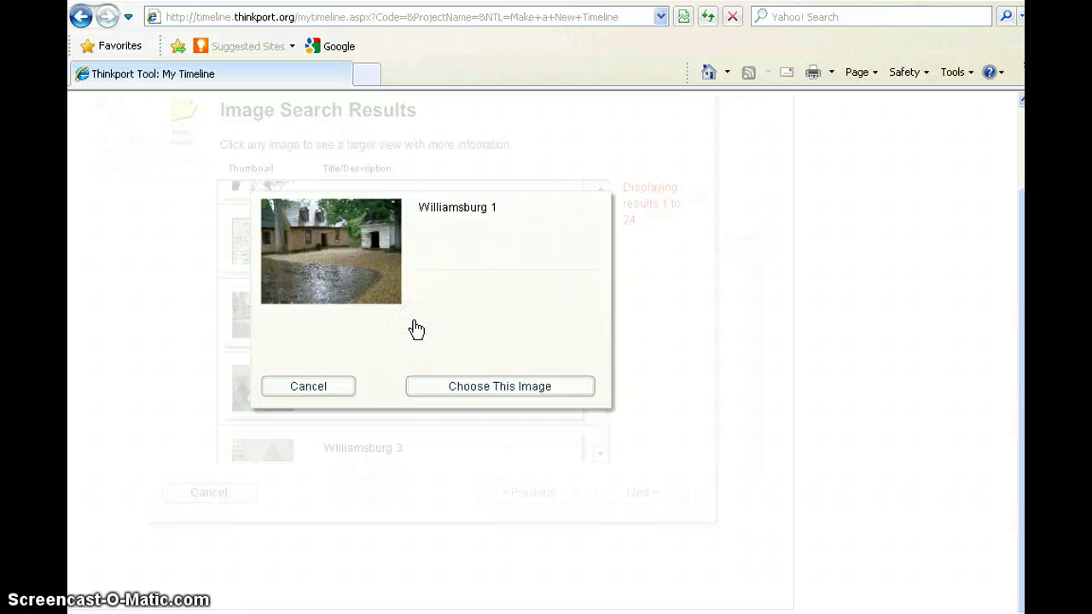
{"action": "left_click", "coordinate": [469, 389]}
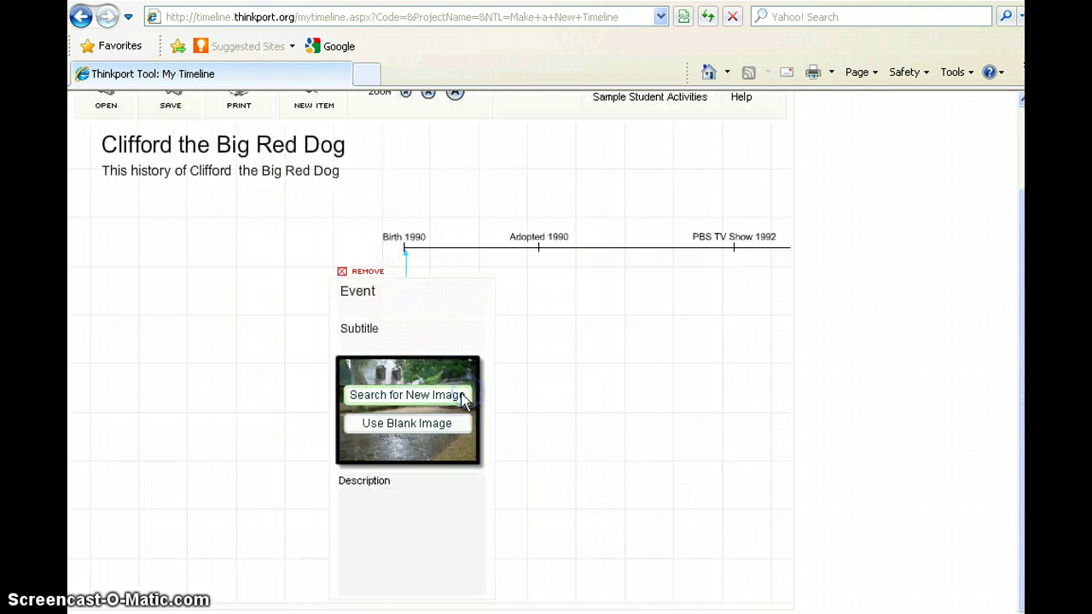
Write 'Clifford was born in this house. He had many brothers and sisters.' in the card description.
{"action": "left_click", "coordinate": [405, 499]}
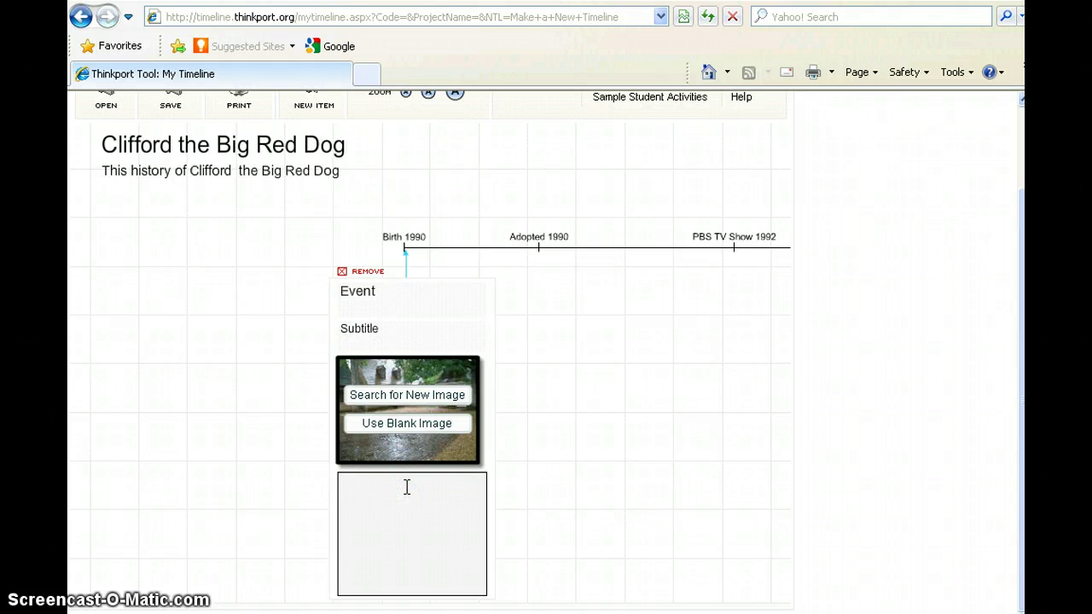
{"action": "type", "text": "Thi"}
{"action": "key", "text": "BackSpace"}
{"action": "key", "text": "BackSpace"}
{"action": "key", "text": "BackSpace"}
{"action": "type", "text": "Clifford was a"}
{"action": "key", "text": "BackSpace"}
{"action": "type", "text": "ve"}
{"action": "key", "text": "BackSpace"}
{"action": "key", "text": "BackSpace"}
{"action": "key", "text": "BackSpace"}
{"action": "type", "text": "ba"}
{"action": "key", "text": "BackSpace"}
{"action": "type", "text": "orn in this house. He had "}
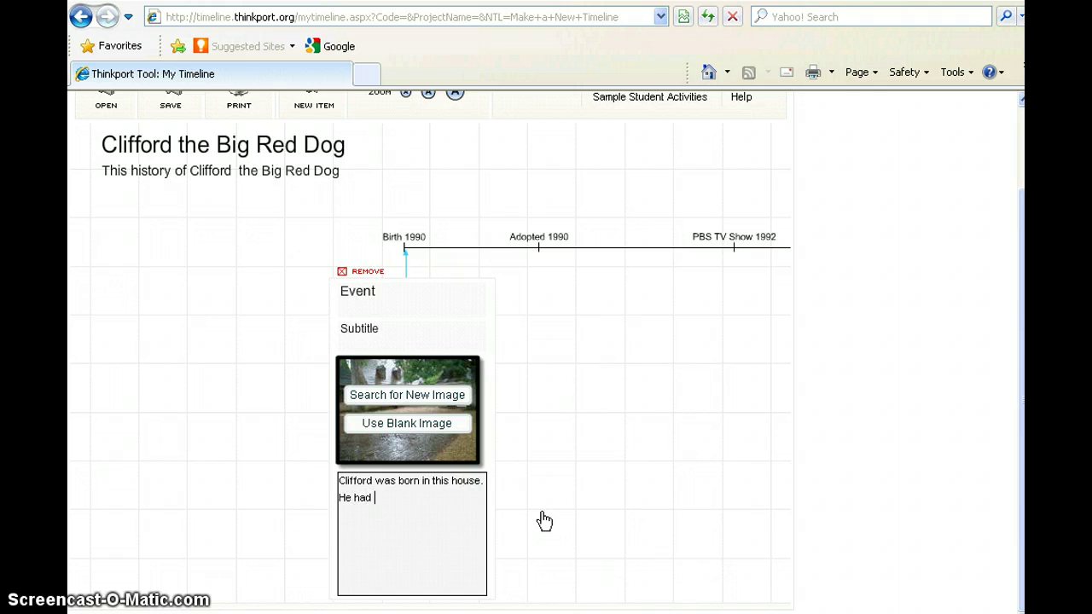
{"action": "type", "text": "many bort"}
{"action": "key", "text": "BackSpace"}
{"action": "key", "text": "BackSpace"}
{"action": "key", "text": "BackSpace"}
{"action": "type", "text": "rothers and ssisters."}
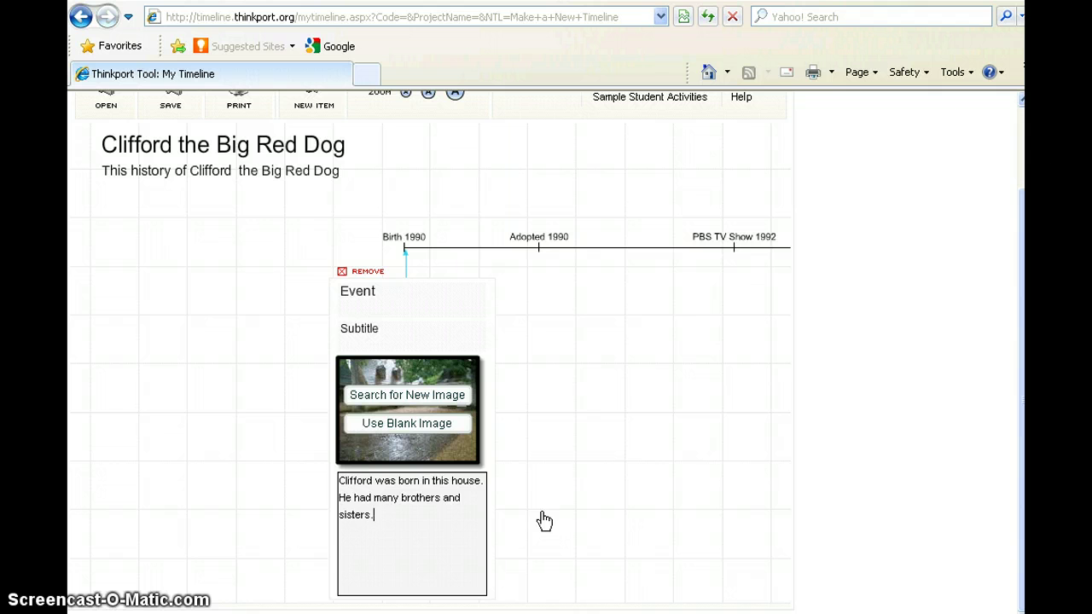
{"action": "left_click", "coordinate": [543, 517]}
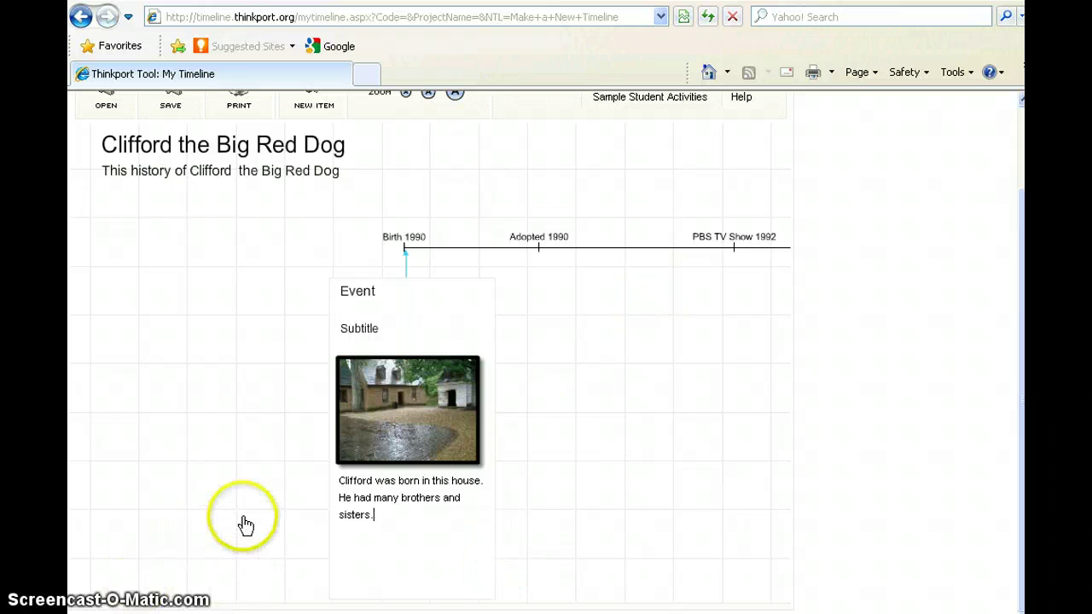
{"action": "left_click", "coordinate": [204, 520]}
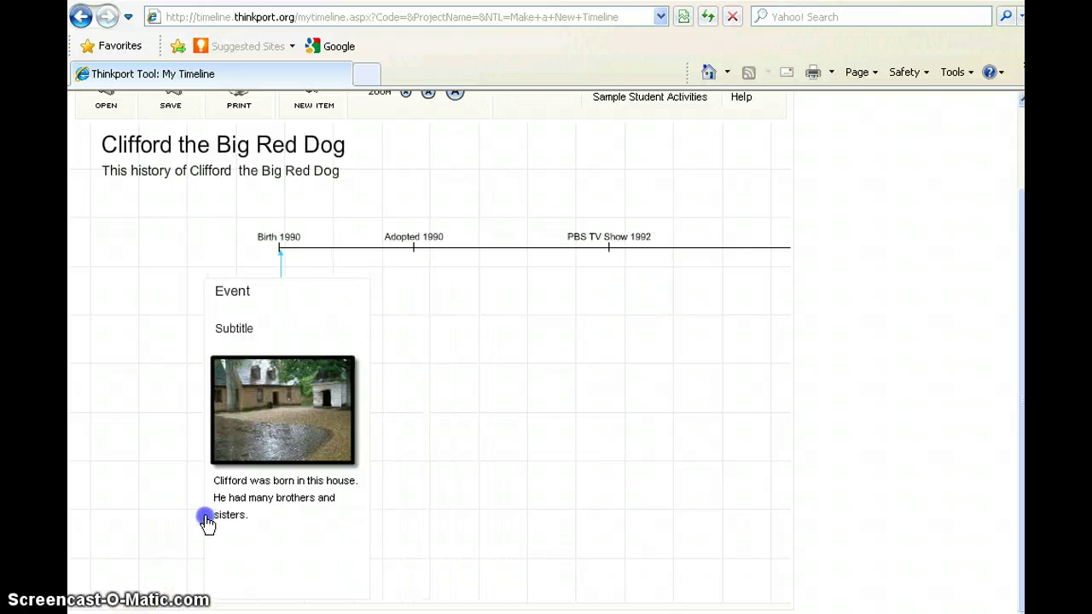
Give the Birth 1990 card the title 'Birth' and subtitle 'Where he was born'.
{"action": "left_click", "coordinate": [251, 292]}
{"action": "left_click", "coordinate": [400, 291]}
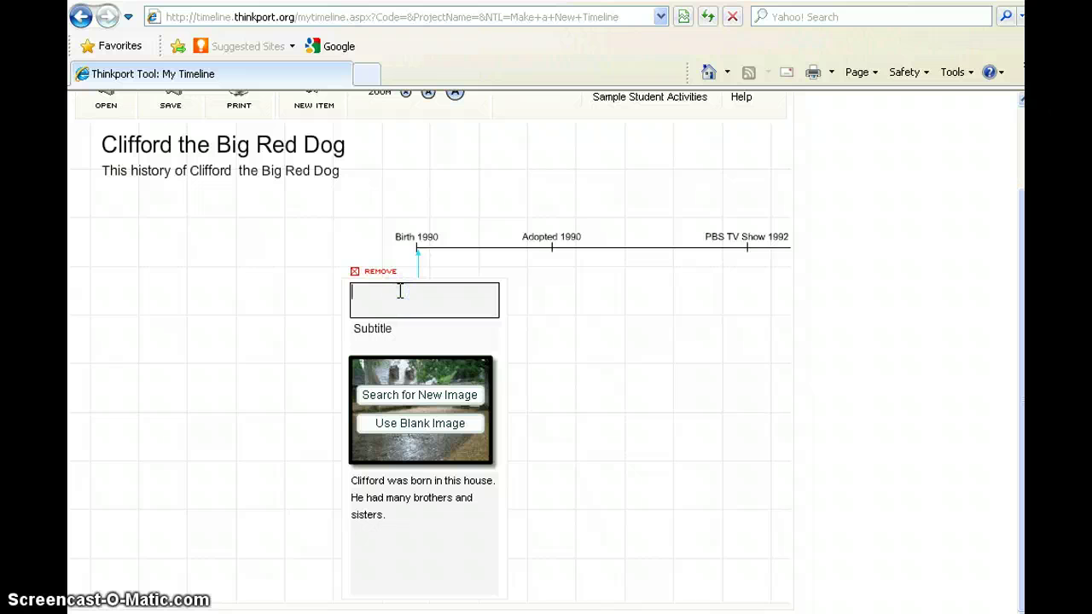
{"action": "type", "text": "Birth"}
{"action": "left_click", "coordinate": [383, 331]}
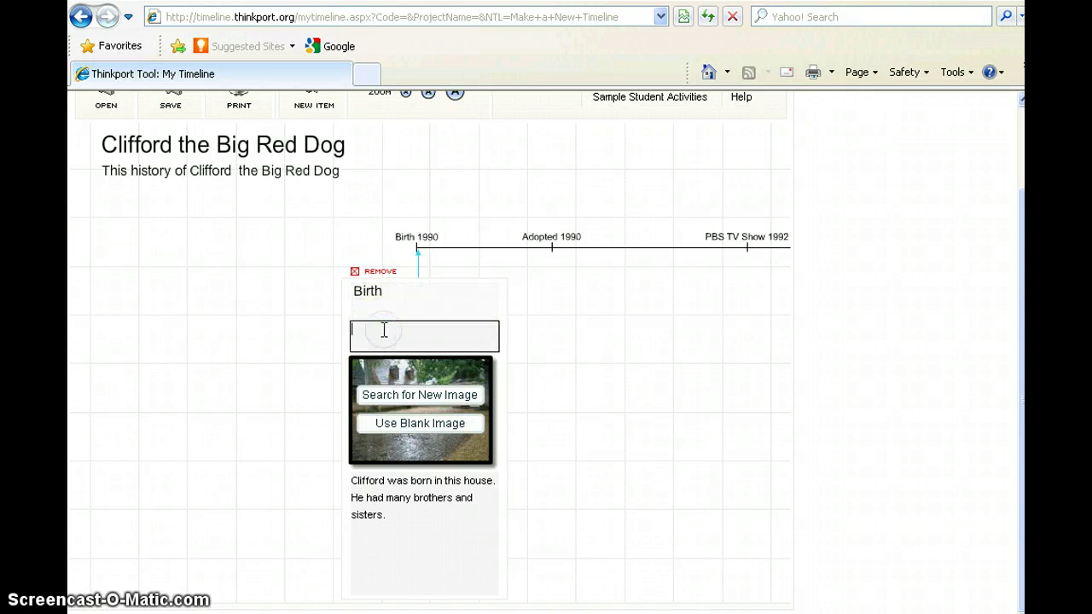
{"action": "type", "text": "Where he was born"}
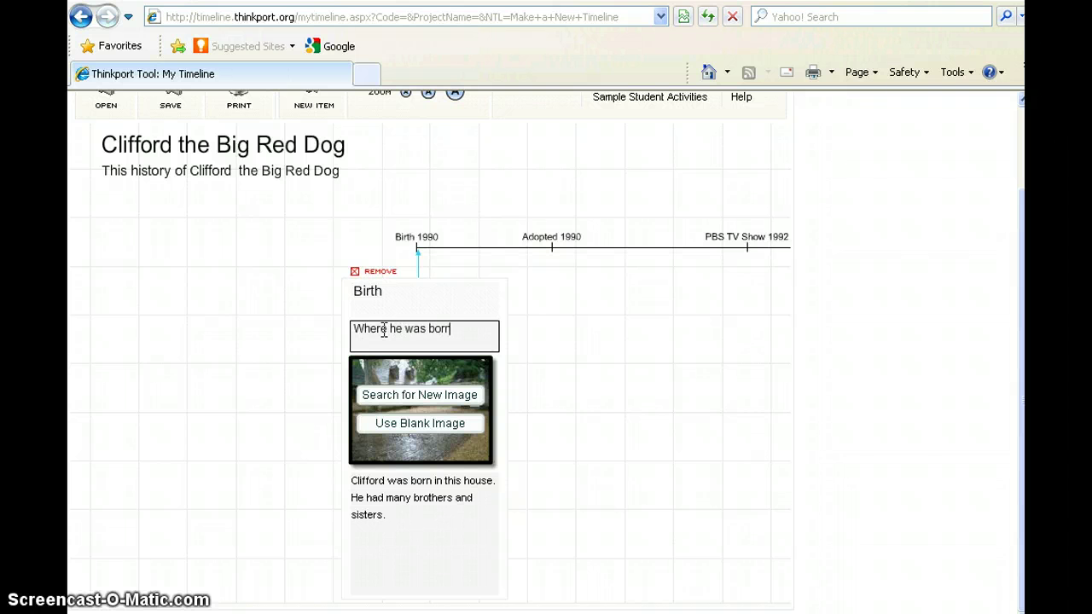
{"action": "left_click", "coordinate": [555, 418]}
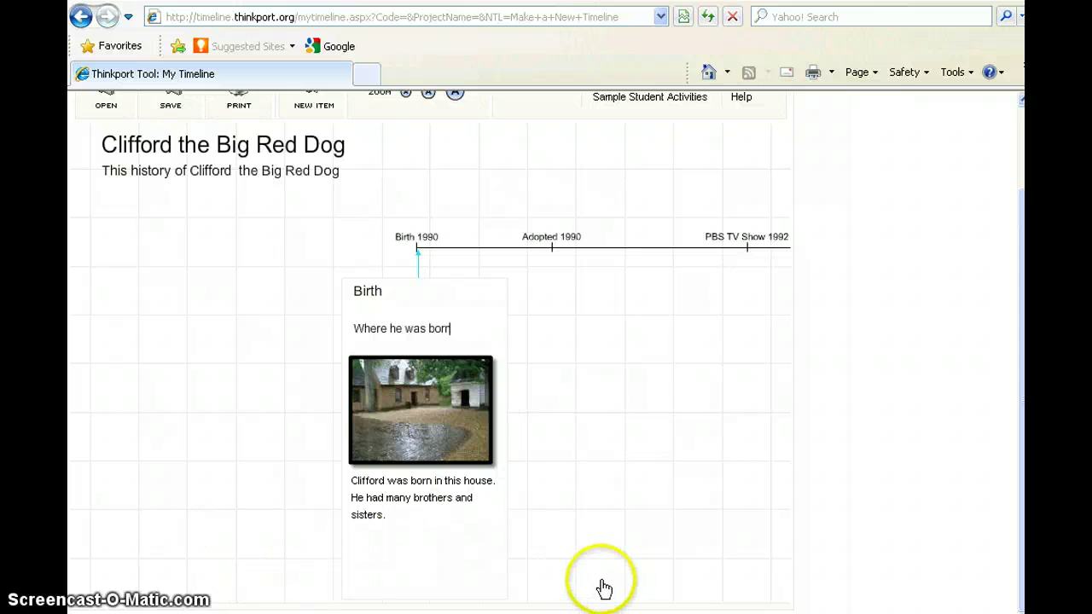
{"action": "left_click_drag", "start_coordinate": [602, 579], "coordinate": [792, 575]}
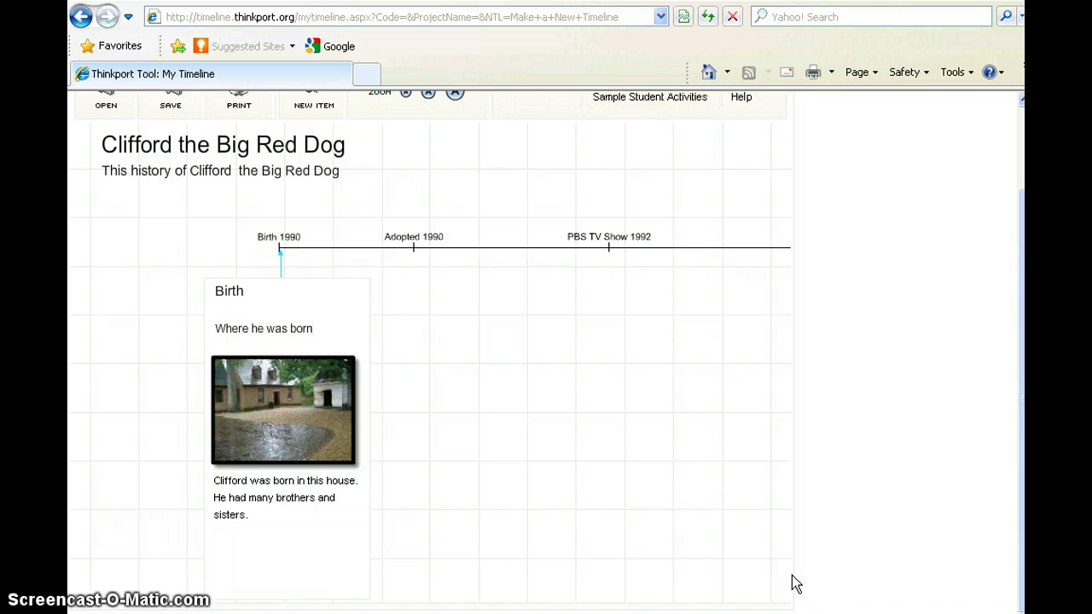
{"action": "scroll", "coordinate": [792, 584], "scroll_direction": "up", "scroll_amount": 2}
{"action": "left_click", "coordinate": [169, 182]}
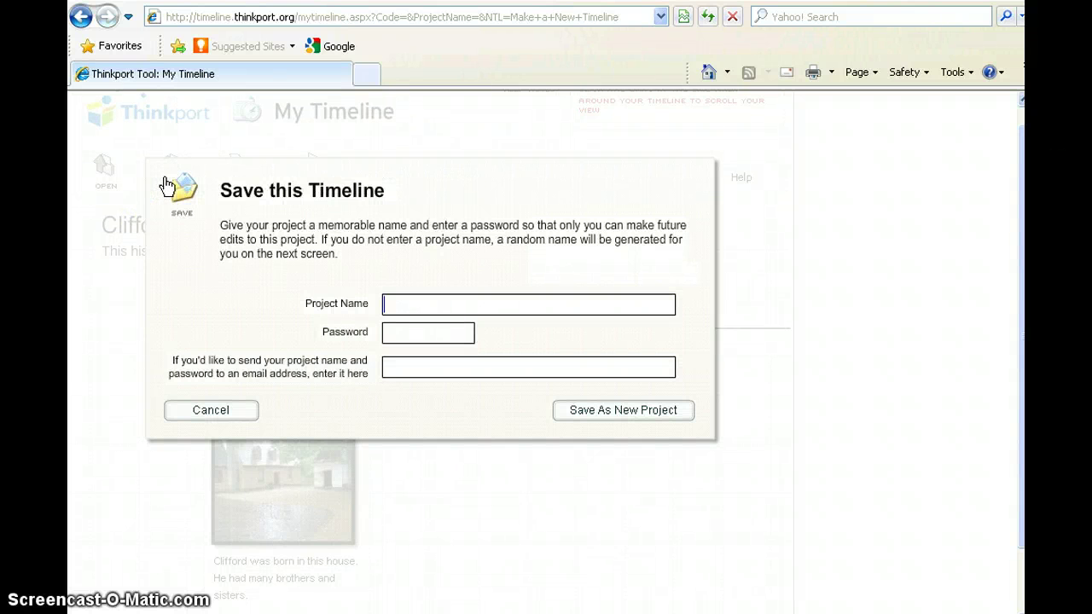
{"action": "type", "text": "Clifford"}
{"action": "left_click", "coordinate": [384, 341]}
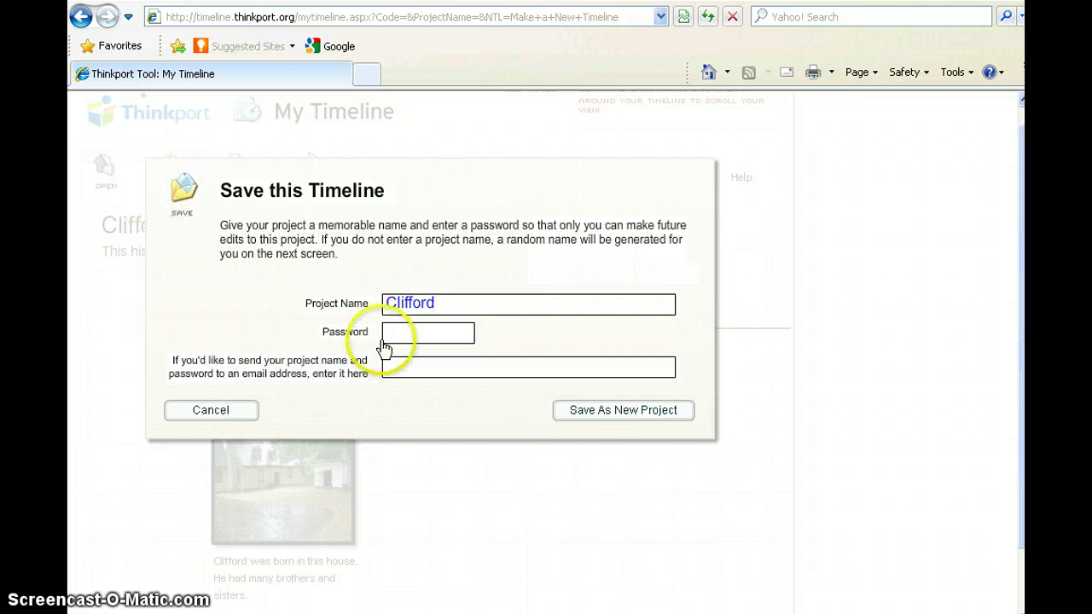
{"action": "left_click", "coordinate": [436, 329]}
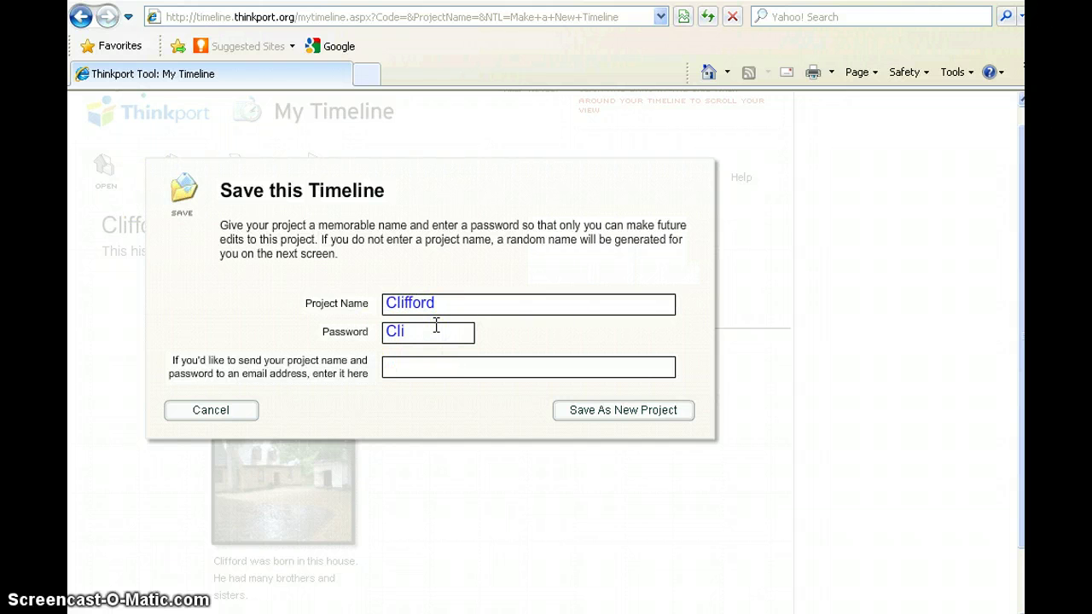
{"action": "left_click", "coordinate": [651, 410]}
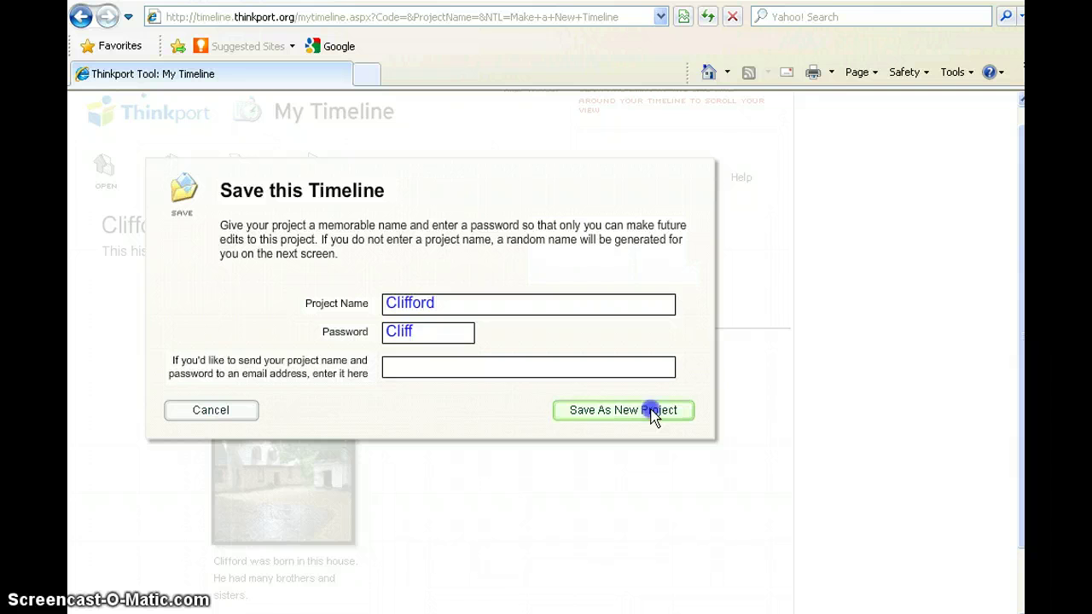
{"action": "left_click", "coordinate": [650, 412]}
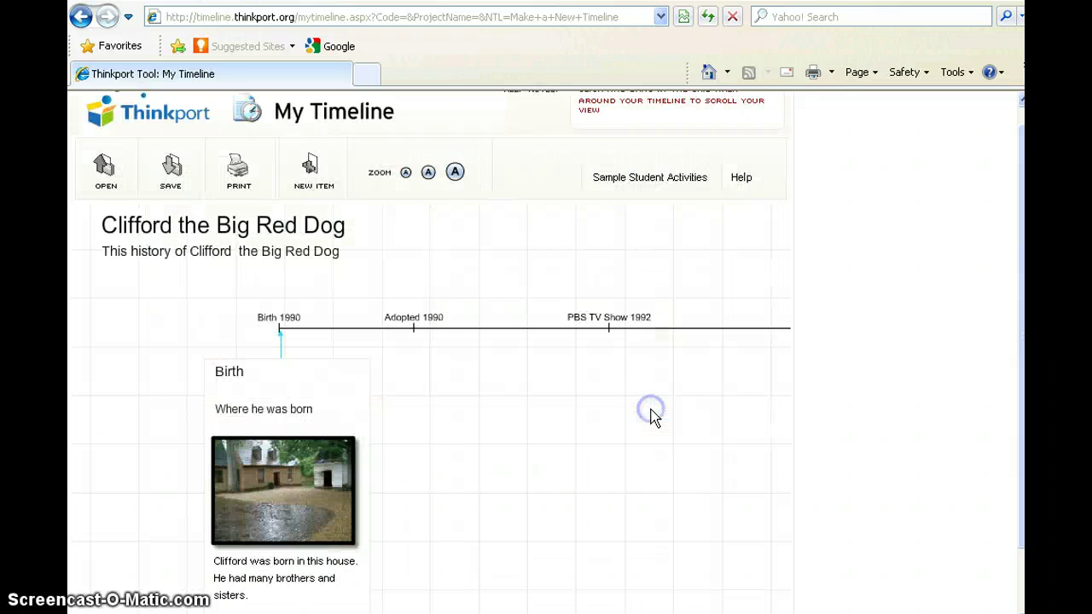
From the start page, retrieve the saved project 'HolidayTime'.
{"action": "scroll", "coordinate": [653, 412], "scroll_direction": "up", "scroll_amount": 1}
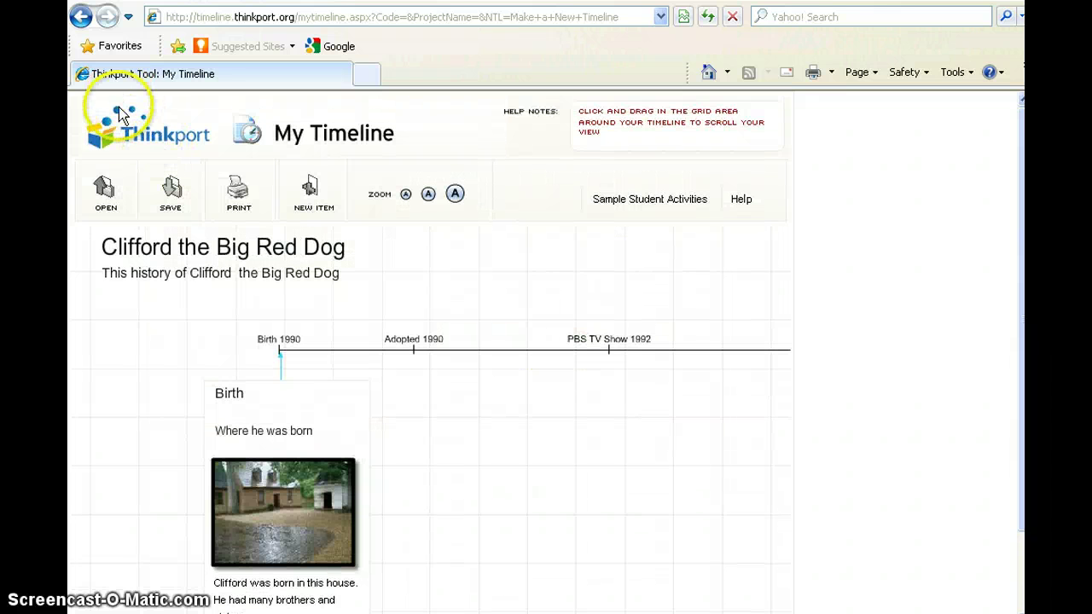
{"action": "left_click", "coordinate": [79, 17]}
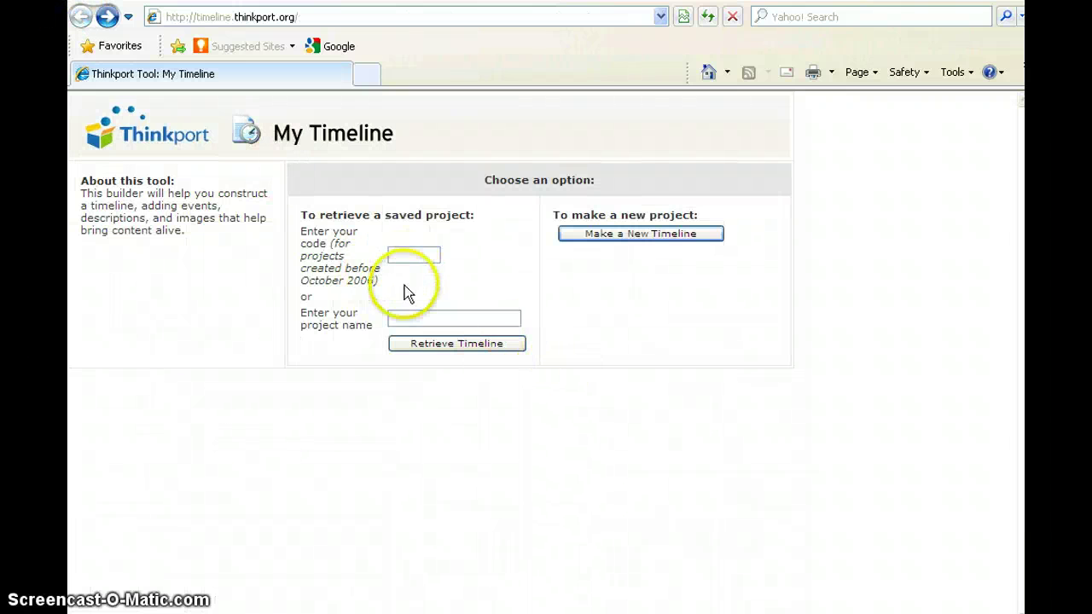
{"action": "left_click", "coordinate": [397, 316]}
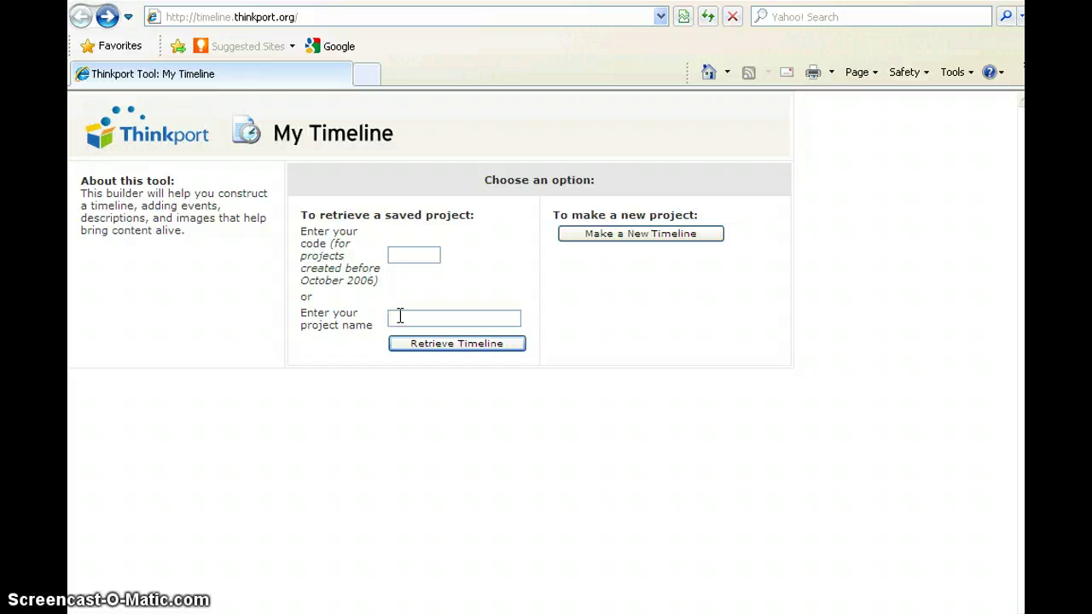
{"action": "type", "text": "HolidayTime"}
{"action": "left_click", "coordinate": [439, 349]}
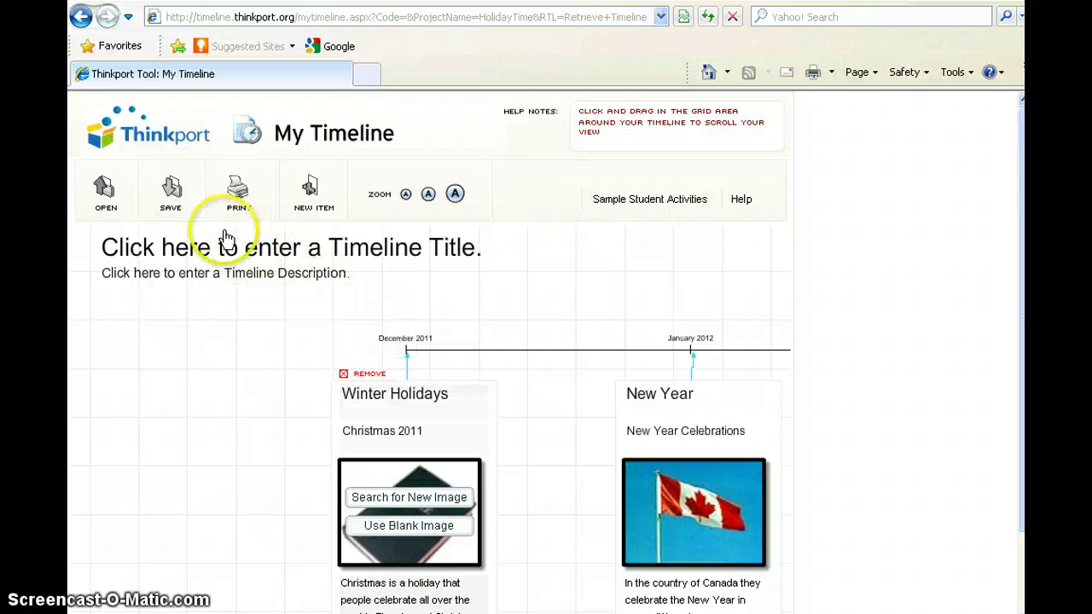
{"action": "left_click", "coordinate": [171, 192]}
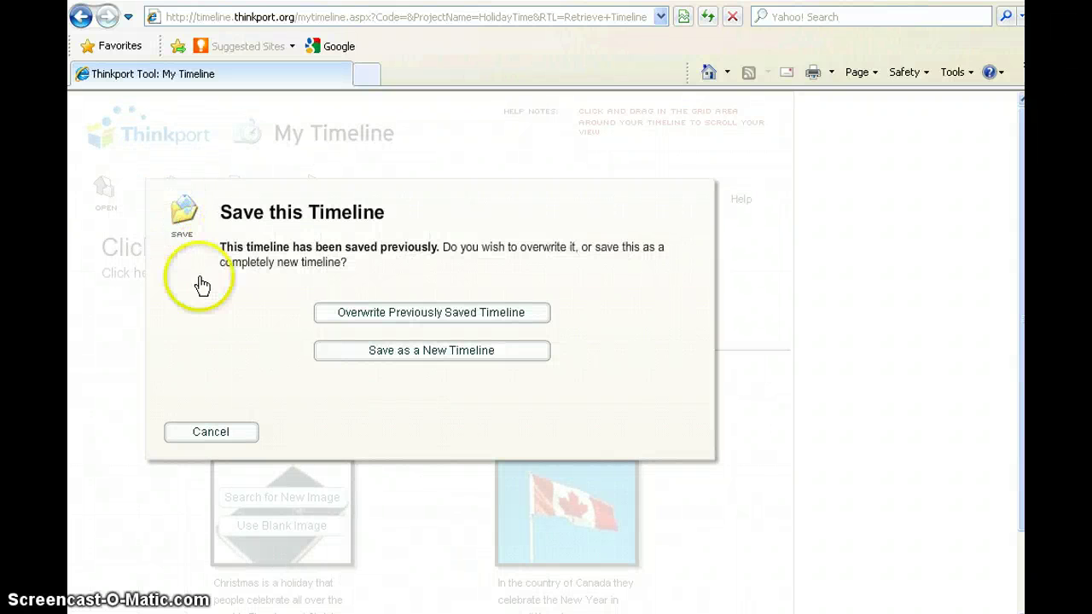
{"action": "left_click", "coordinate": [394, 360]}
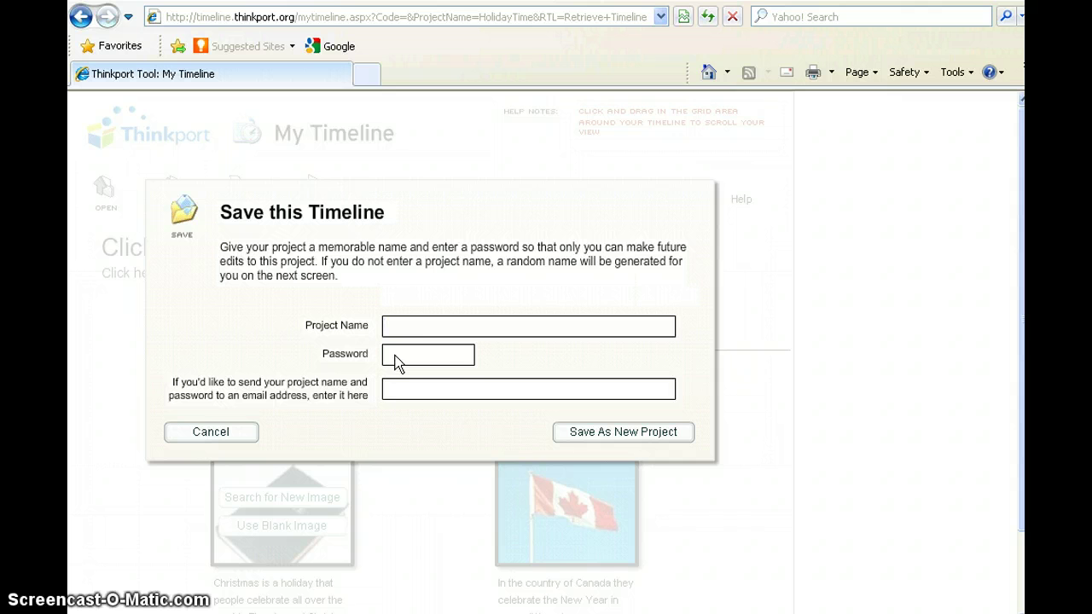
{"action": "left_click", "coordinate": [395, 358]}
{"action": "left_click", "coordinate": [402, 408]}
{"action": "left_click", "coordinate": [235, 441]}
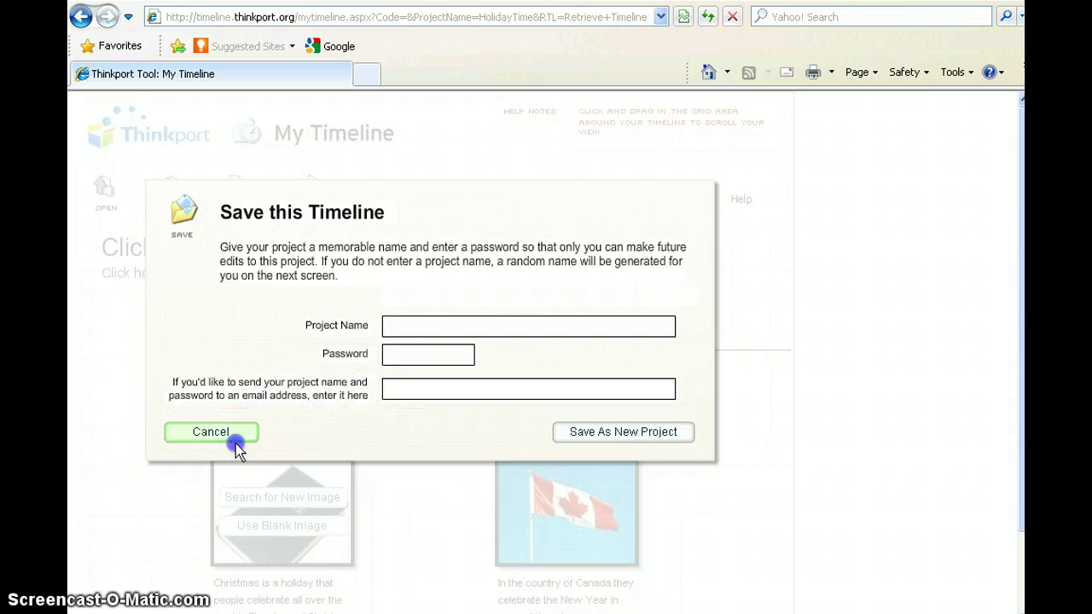